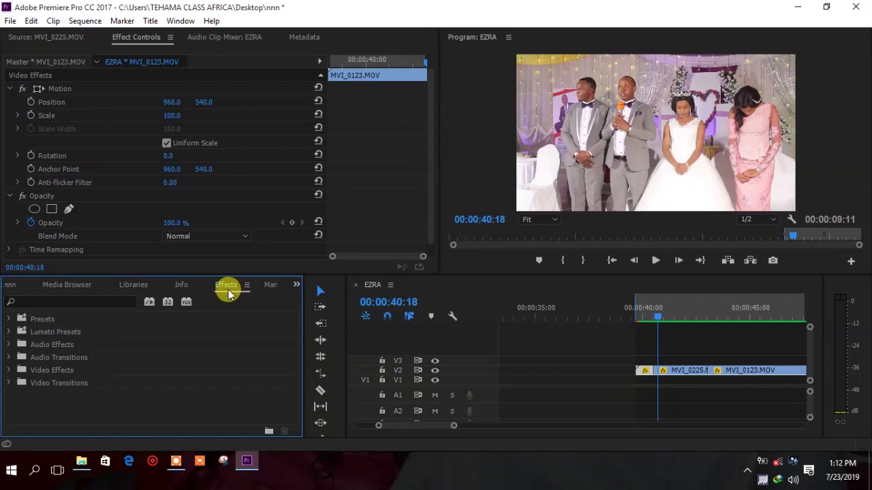
Apply the Slide video transition at the cut between the first MVI_0123.MOV clip and MVI_0225.MOV on V2
{"action": "left_click", "coordinate": [8, 383]}
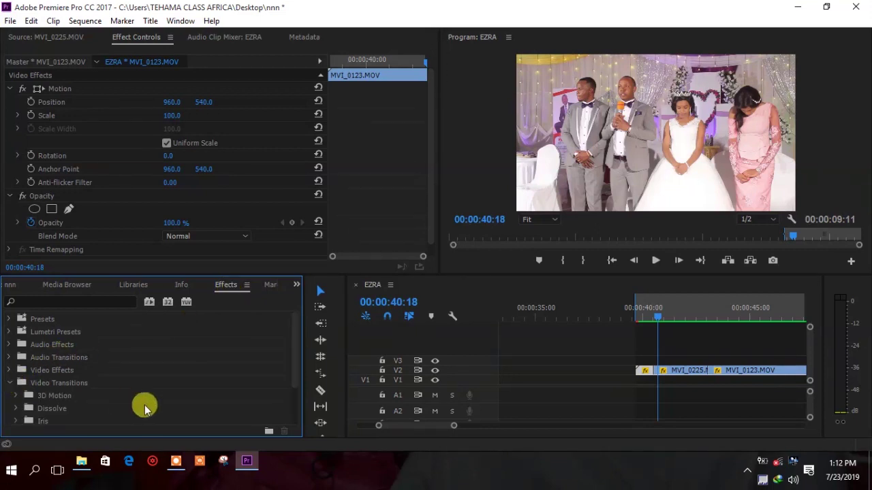
{"action": "scroll", "coordinate": [144, 407], "scroll_direction": "down", "scroll_amount": 2}
{"action": "left_click", "coordinate": [17, 393]}
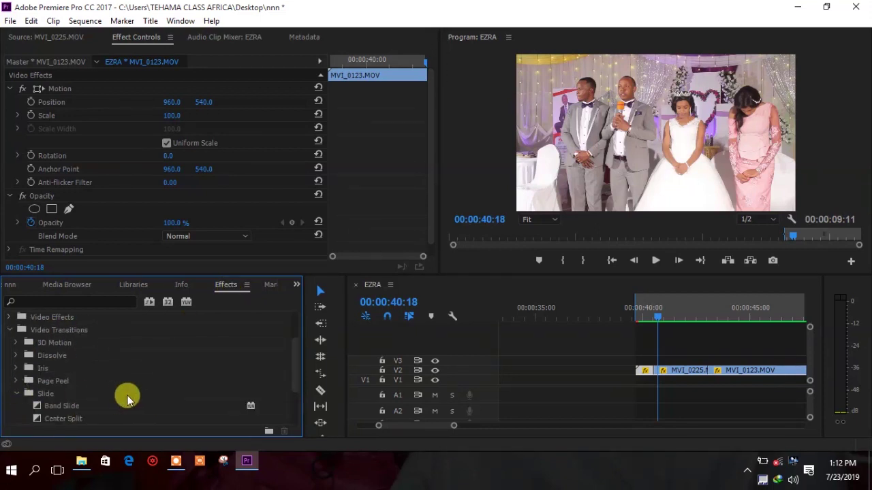
{"action": "scroll", "coordinate": [122, 399], "scroll_direction": "down", "scroll_amount": 3}
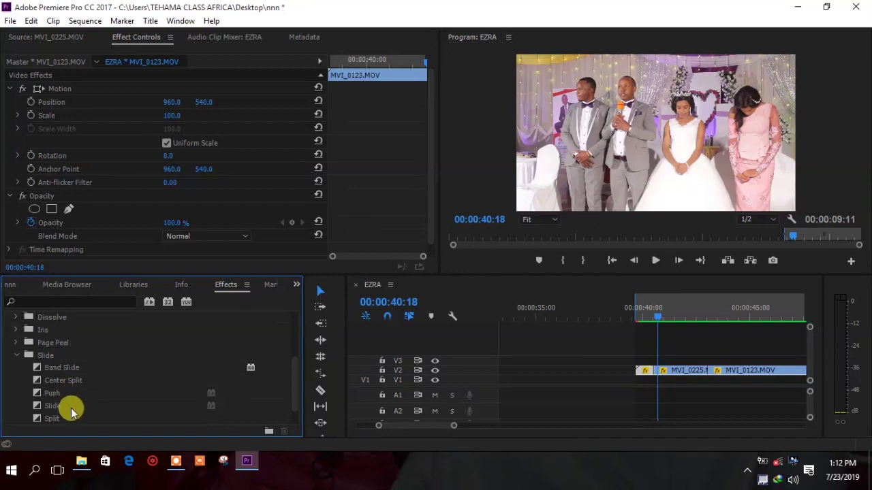
{"action": "left_click_drag", "start_coordinate": [54, 406], "coordinate": [648, 368]}
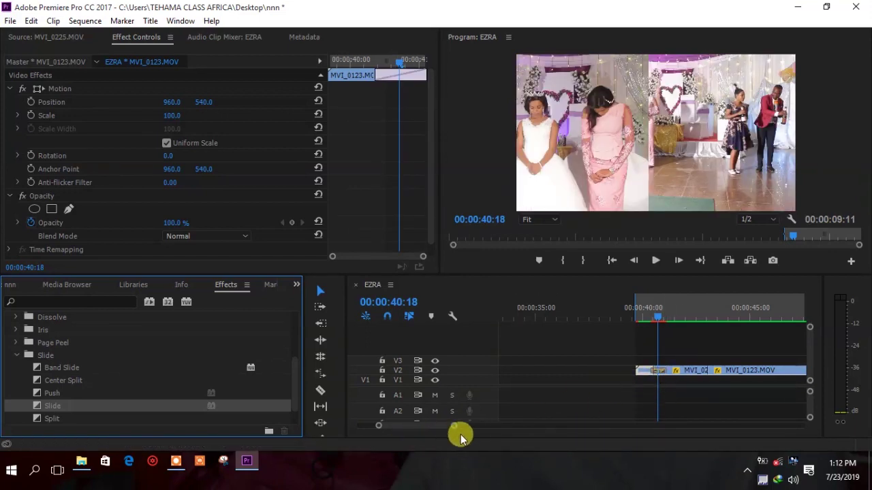
Set the Slide transition's duration to 00:00:00:11 and shift it slightly earlier over the cut
{"action": "left_click_drag", "start_coordinate": [454, 427], "coordinate": [438, 428]}
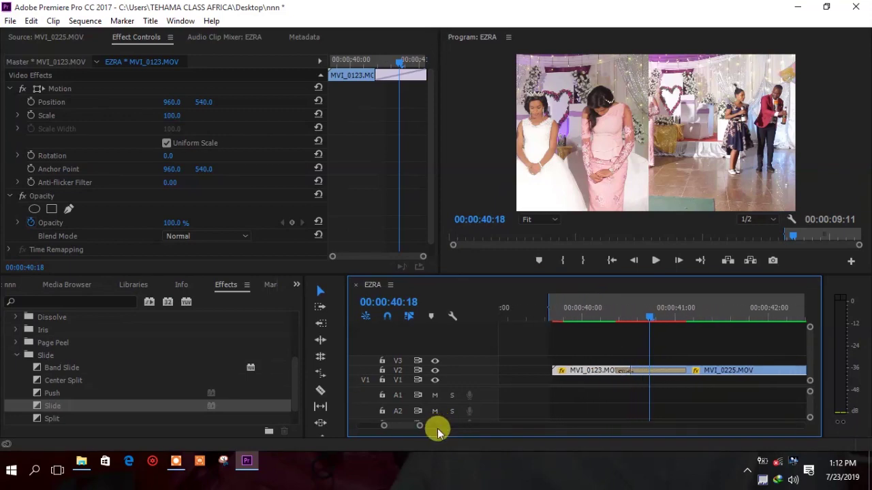
{"action": "double_click", "coordinate": [660, 373]}
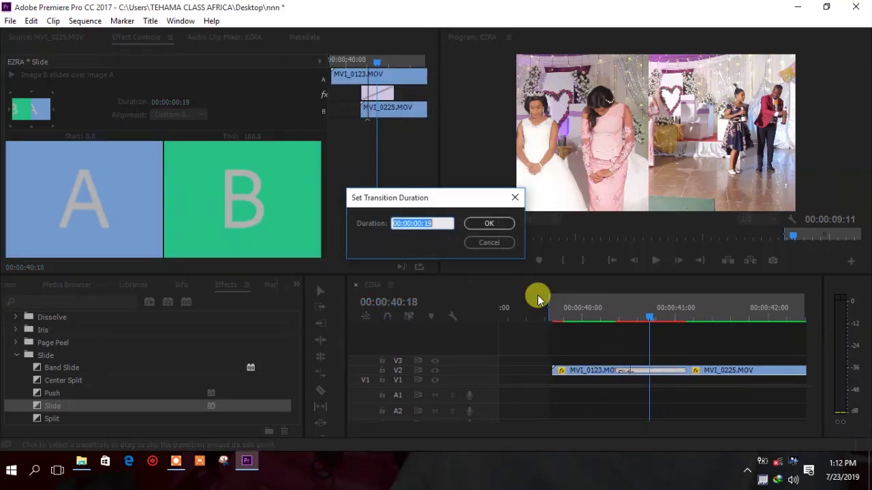
{"action": "left_click", "coordinate": [430, 239]}
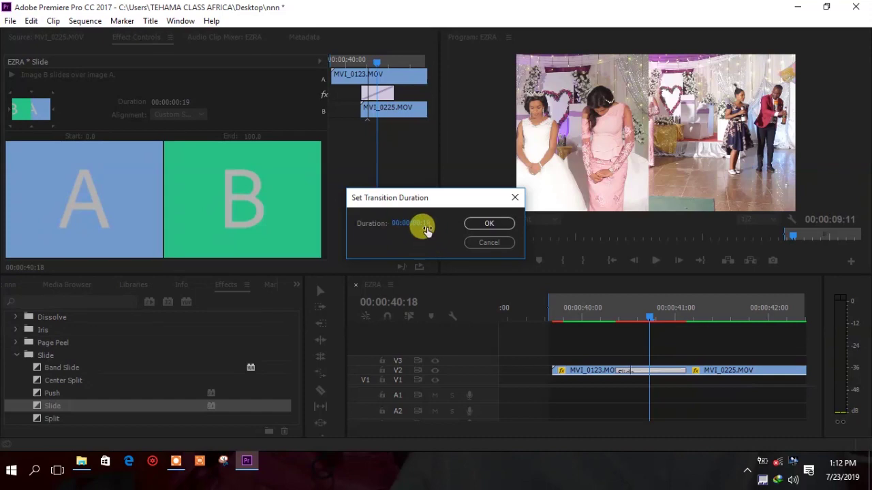
{"action": "left_click", "coordinate": [425, 227]}
{"action": "left_click_drag", "start_coordinate": [430, 240], "coordinate": [423, 233]}
{"action": "left_click", "coordinate": [488, 225]}
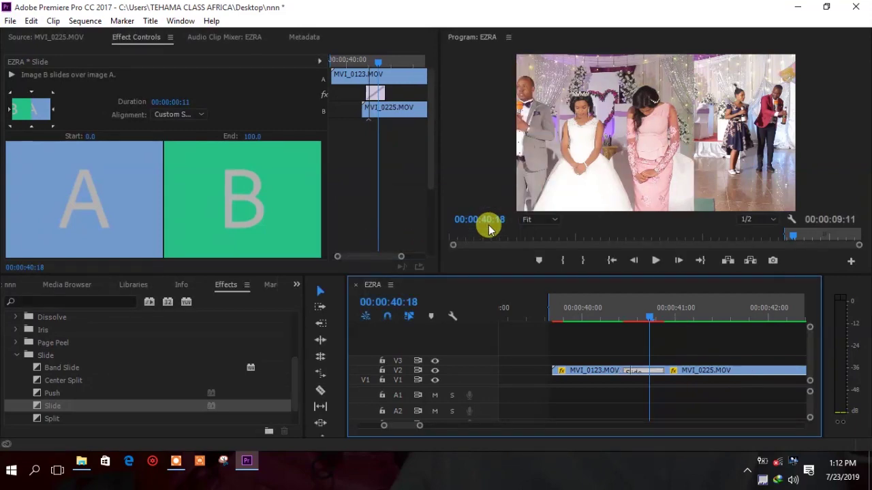
{"action": "mouse_move", "coordinate": [648, 370]}
{"action": "left_mouse_down"}
{"action": "mouse_move", "coordinate": [619, 375]}
{"action": "mouse_move", "coordinate": [633, 375]}
{"action": "left_mouse_up"}
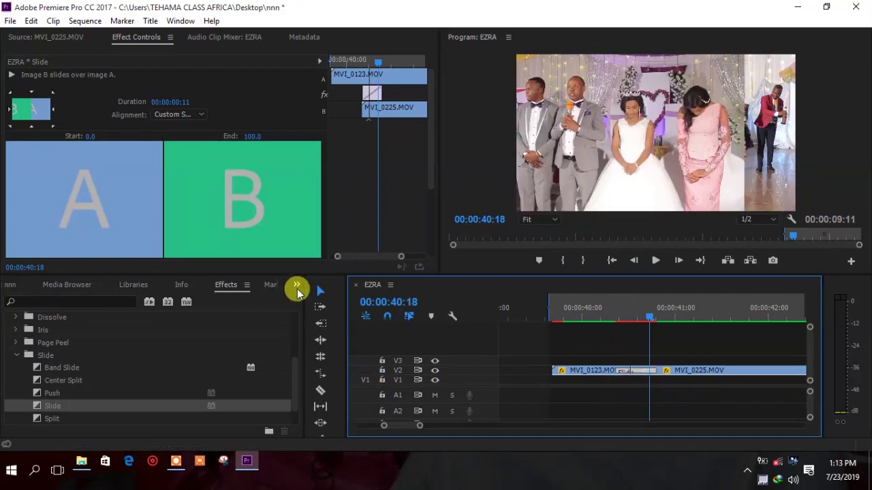
Create a new adjustment layer in the project at 1920 x 1080, 25.00 fps, with square pixels
{"action": "left_click", "coordinate": [297, 286]}
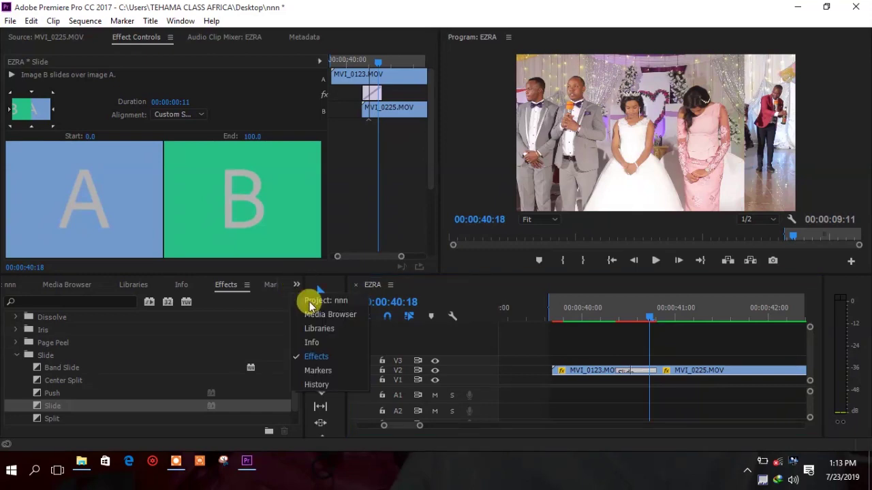
{"action": "left_click", "coordinate": [308, 301]}
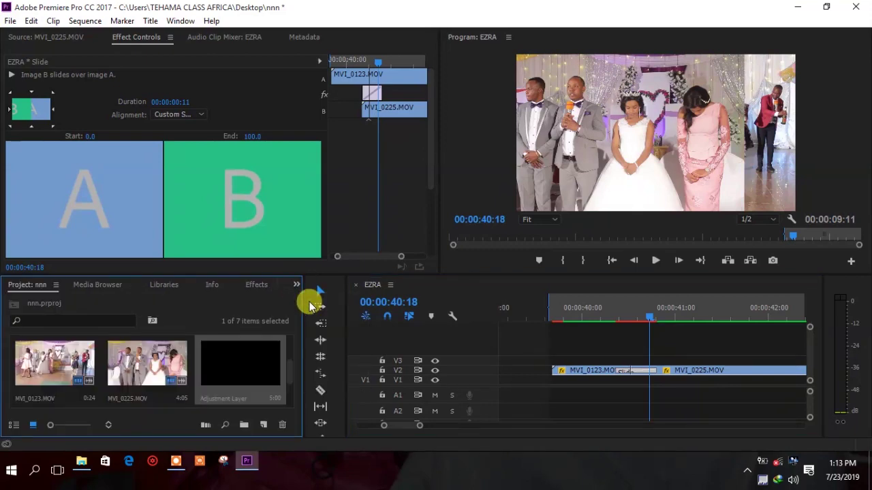
{"action": "left_click", "coordinate": [270, 424]}
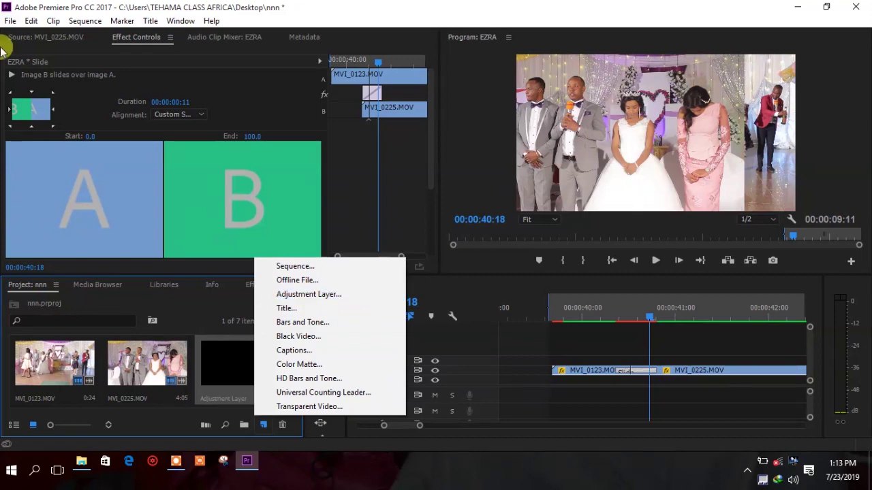
{"action": "left_click", "coordinate": [10, 20]}
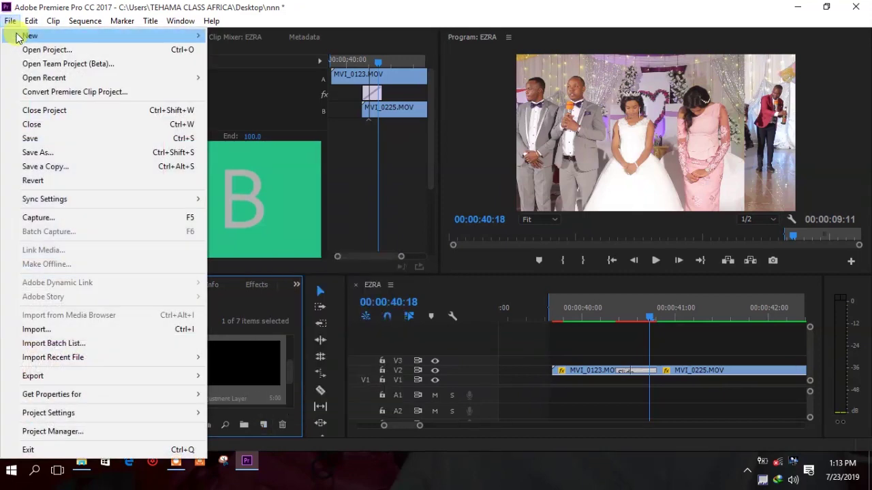
{"action": "mouse_move", "coordinate": [30, 35]}
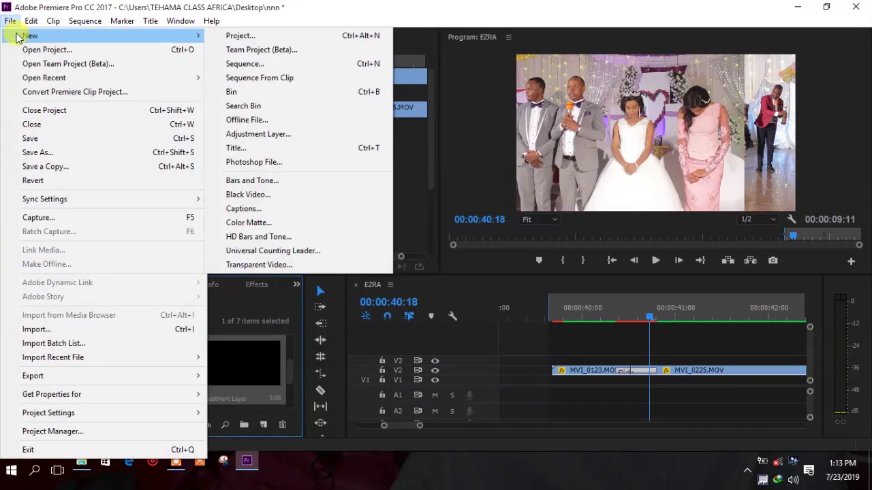
{"action": "left_click", "coordinate": [282, 135]}
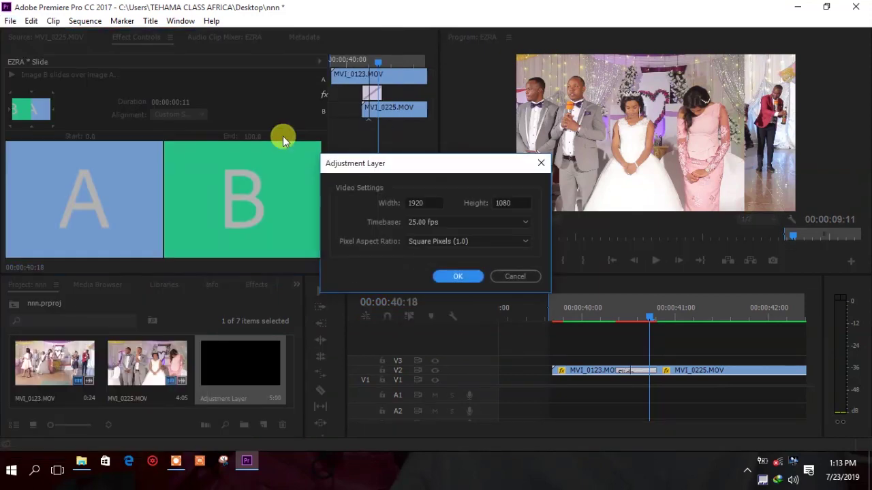
{"action": "left_click", "coordinate": [472, 276]}
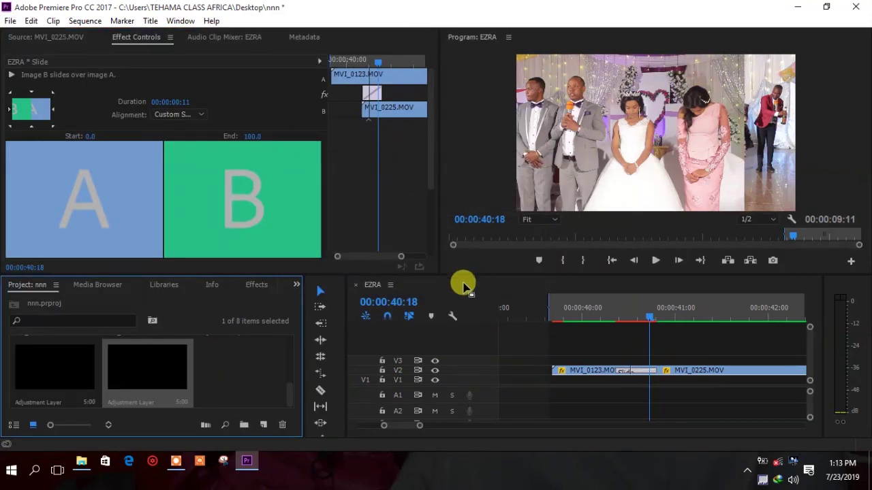
Place the new adjustment layer on V3 above the Slide transition and trim its end to match the transition's length
{"action": "left_click_drag", "start_coordinate": [146, 380], "coordinate": [648, 361]}
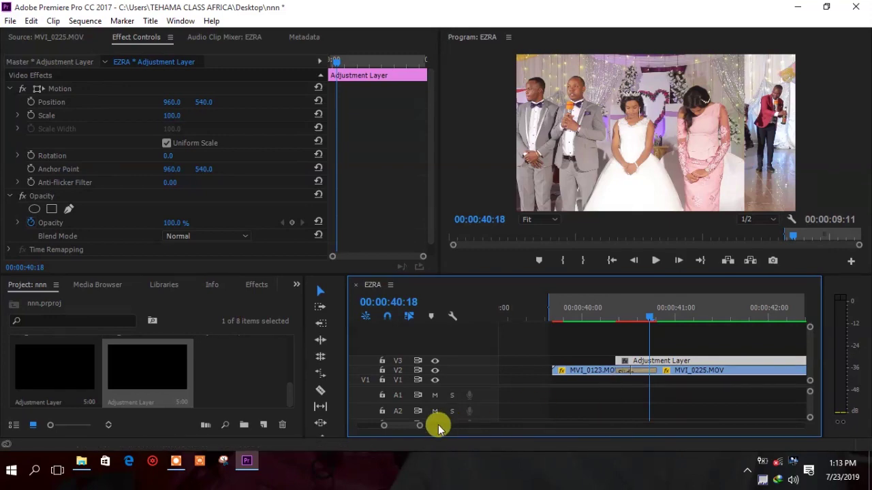
{"action": "left_click_drag", "start_coordinate": [421, 427], "coordinate": [452, 425]}
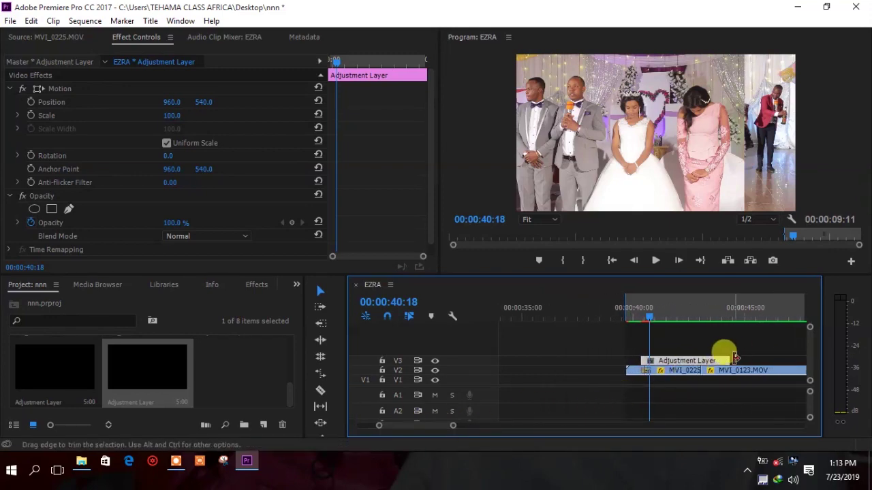
{"action": "left_click_drag", "start_coordinate": [729, 361], "coordinate": [645, 362]}
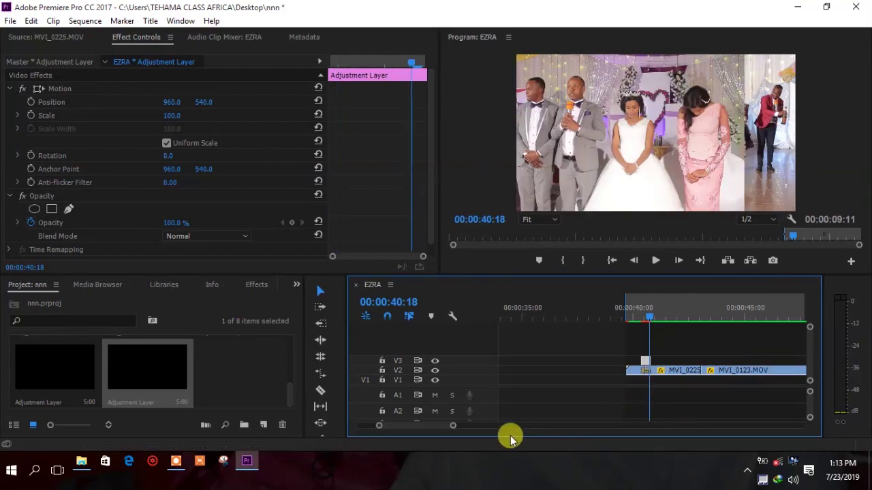
{"action": "left_click_drag", "start_coordinate": [453, 428], "coordinate": [436, 427]}
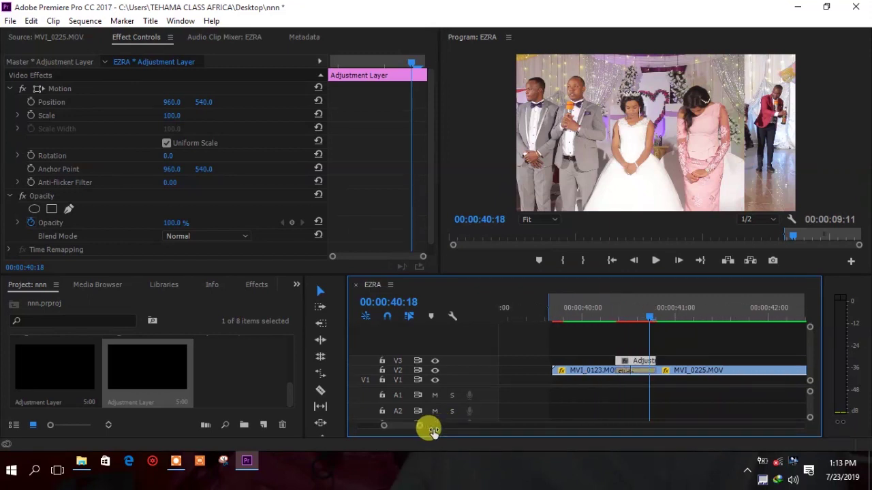
Move the playhead to 00:00:40:14 within the transition and apply the Fast Blur effect to the adjustment layer on V3
{"action": "left_click", "coordinate": [390, 316]}
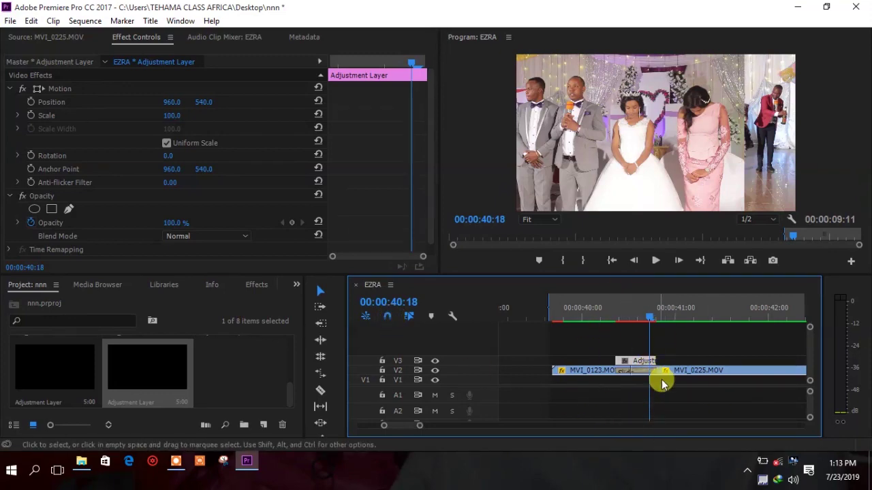
{"action": "left_click_drag", "start_coordinate": [645, 315], "coordinate": [632, 331]}
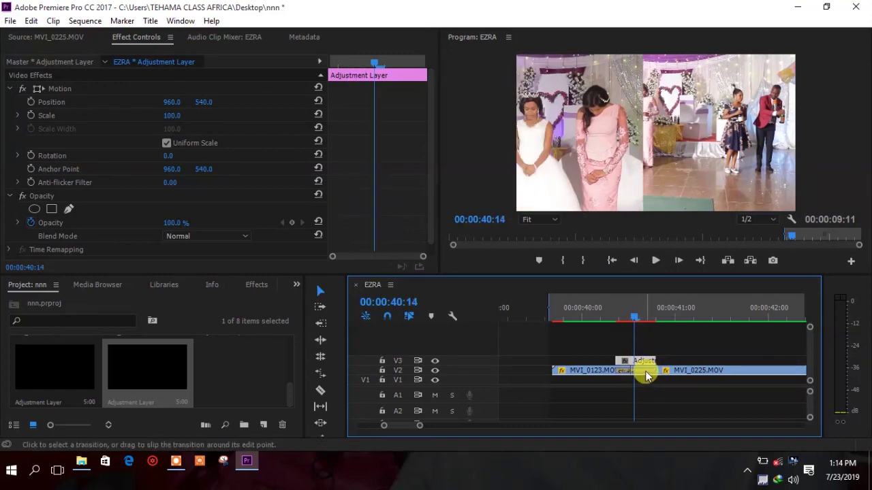
{"action": "left_click", "coordinate": [255, 285]}
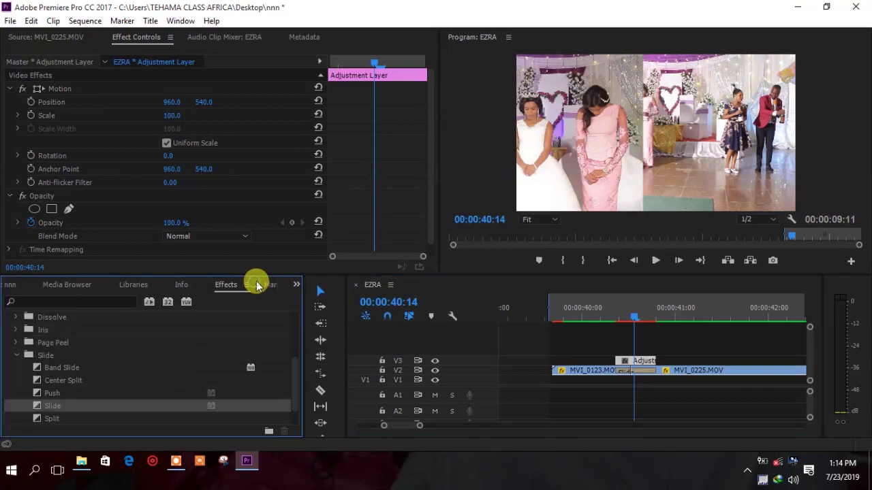
{"action": "left_click", "coordinate": [69, 303]}
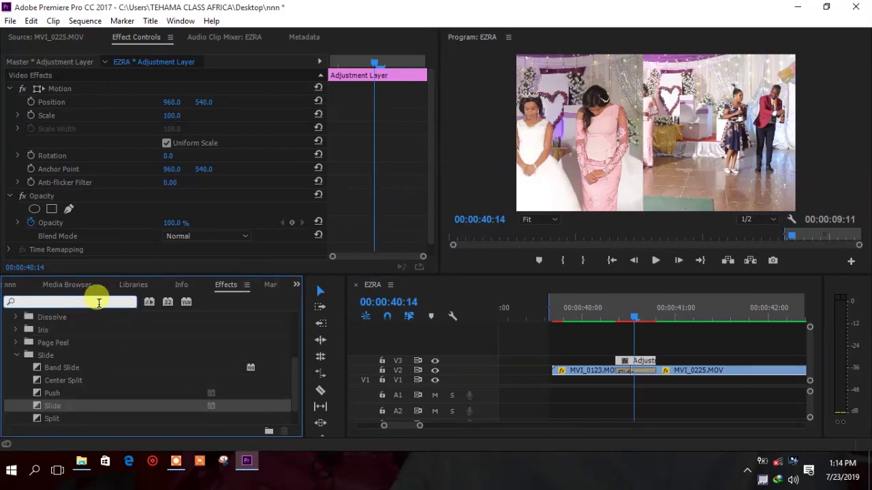
{"action": "type", "text": "fa"}
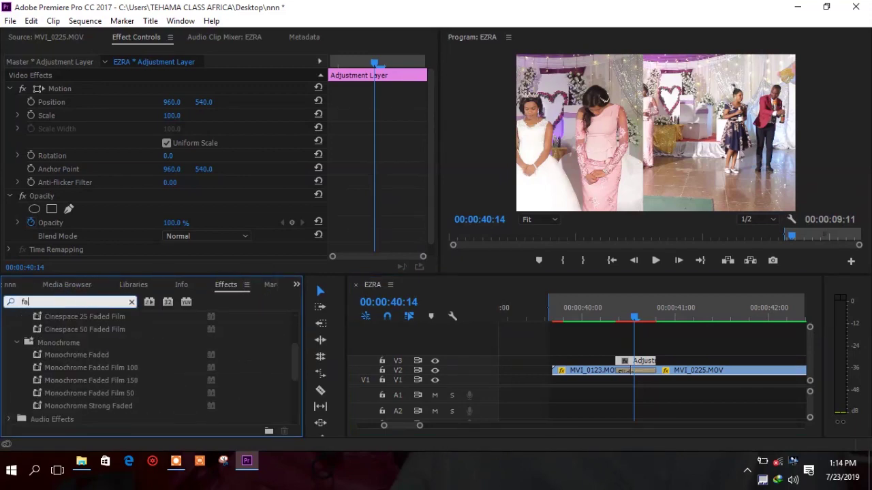
{"action": "type", "text": "st blur"}
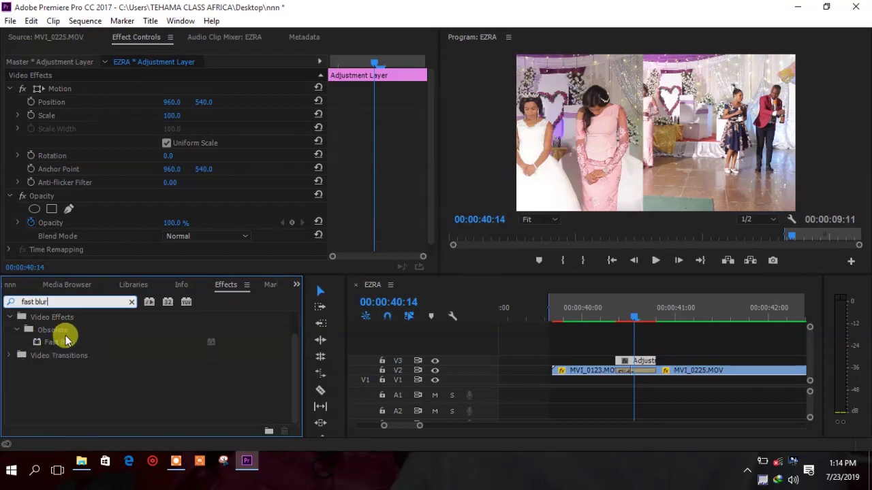
{"action": "left_click_drag", "start_coordinate": [50, 342], "coordinate": [638, 363]}
{"action": "left_click", "coordinate": [670, 347]}
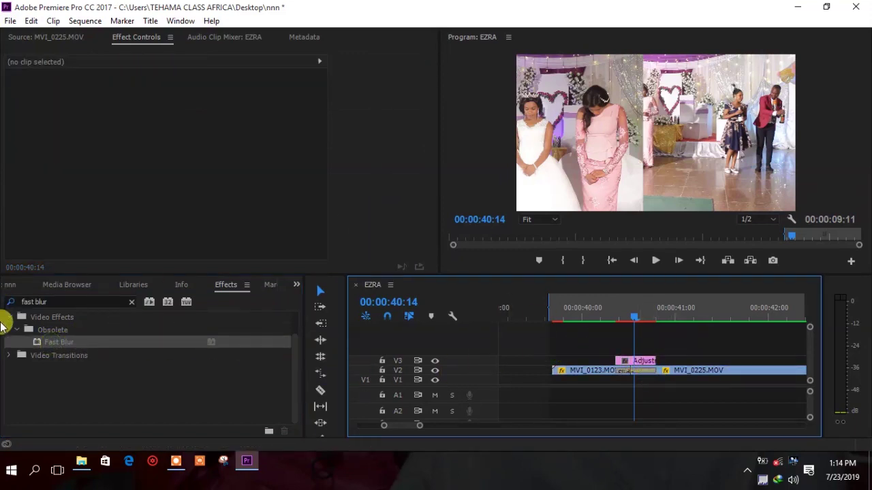
{"action": "left_click_drag", "start_coordinate": [62, 345], "coordinate": [636, 362]}
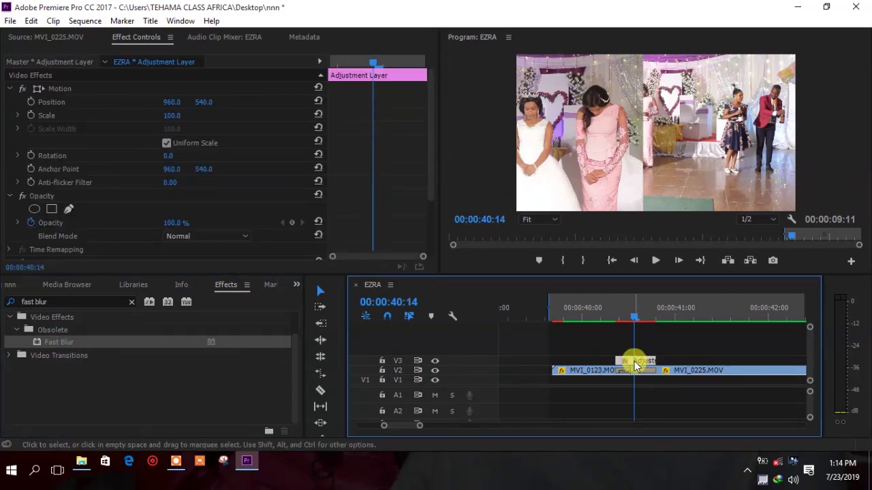
Set the adjustment layer's Fast Blur blurriness to 31.0 and enable Repeat Edge Pixels
{"action": "left_click", "coordinate": [136, 39]}
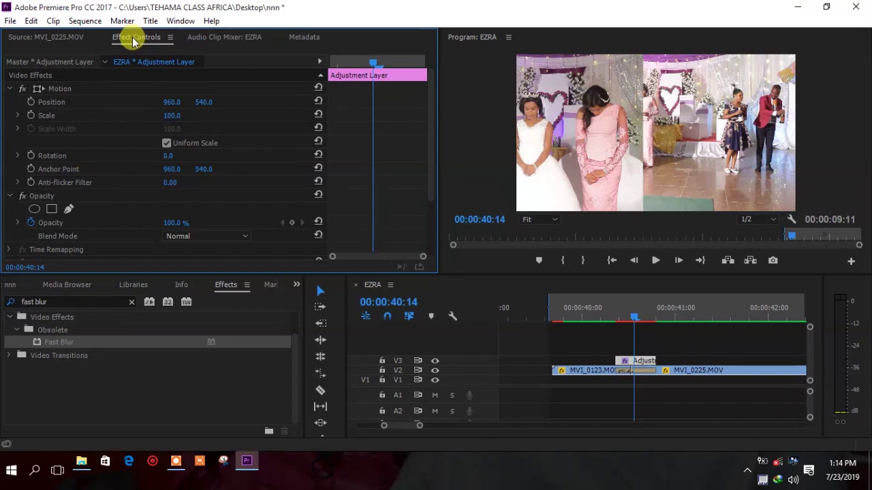
{"action": "left_click_drag", "start_coordinate": [431, 138], "coordinate": [440, 216]}
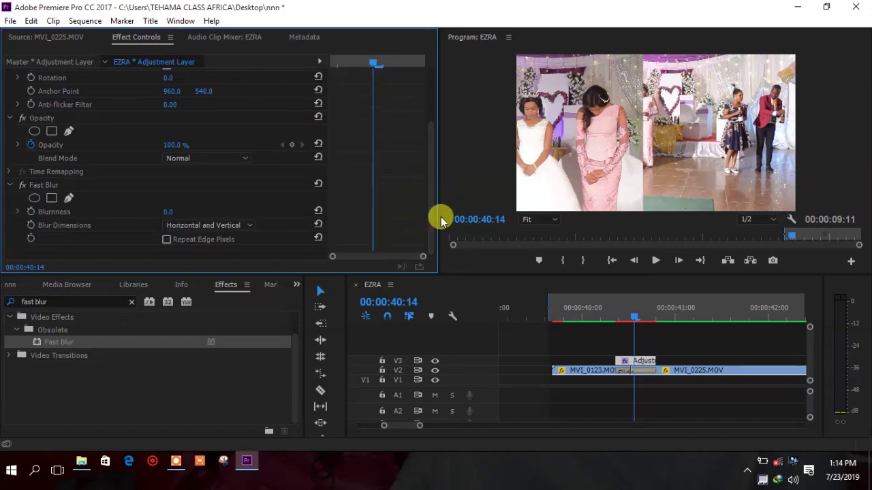
{"action": "left_click", "coordinate": [22, 185]}
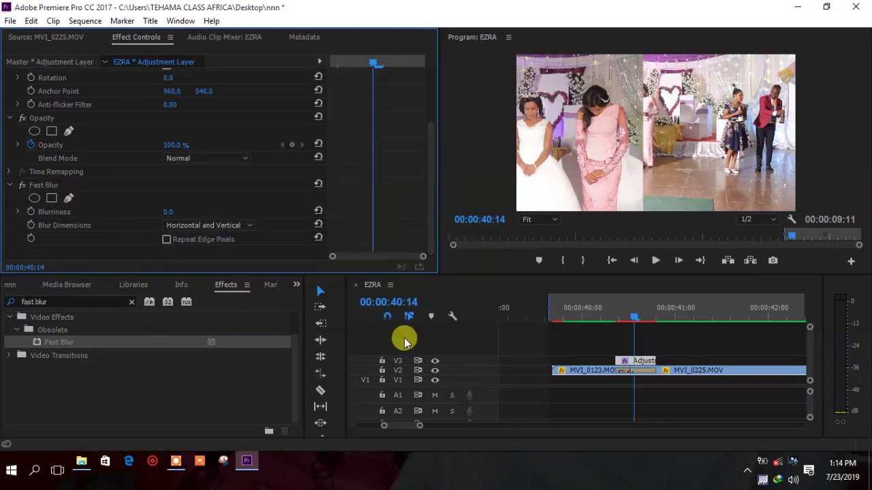
{"action": "left_click", "coordinate": [26, 186]}
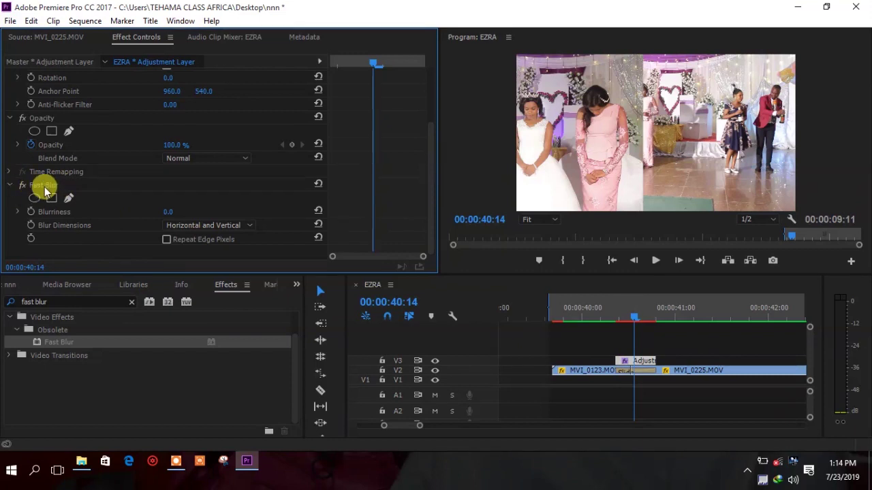
{"action": "left_click", "coordinate": [23, 185]}
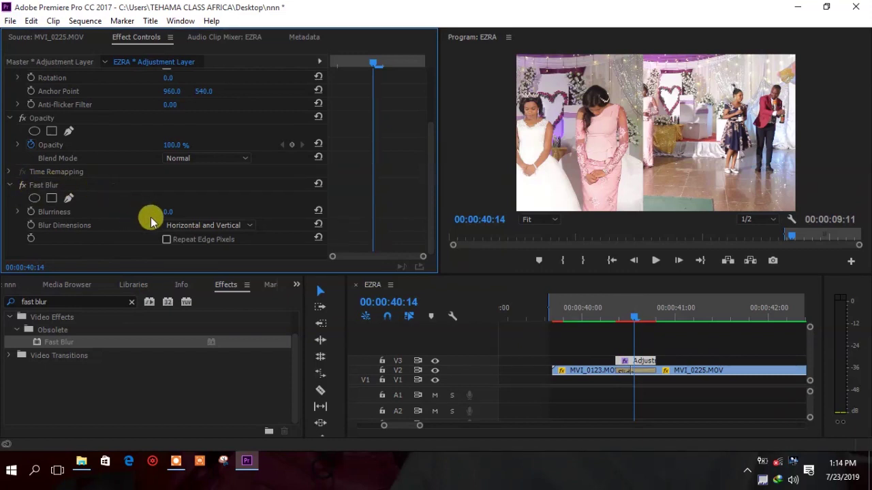
{"action": "left_click_drag", "start_coordinate": [172, 214], "coordinate": [193, 214]}
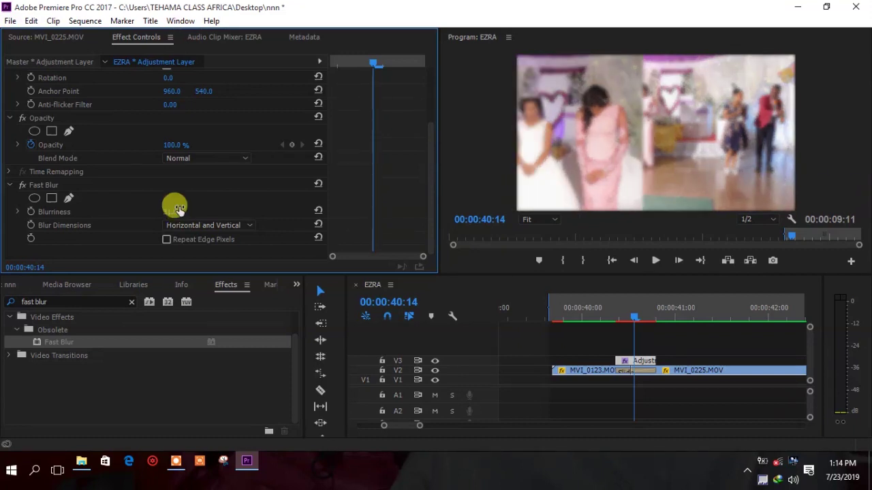
{"action": "left_click", "coordinate": [168, 241]}
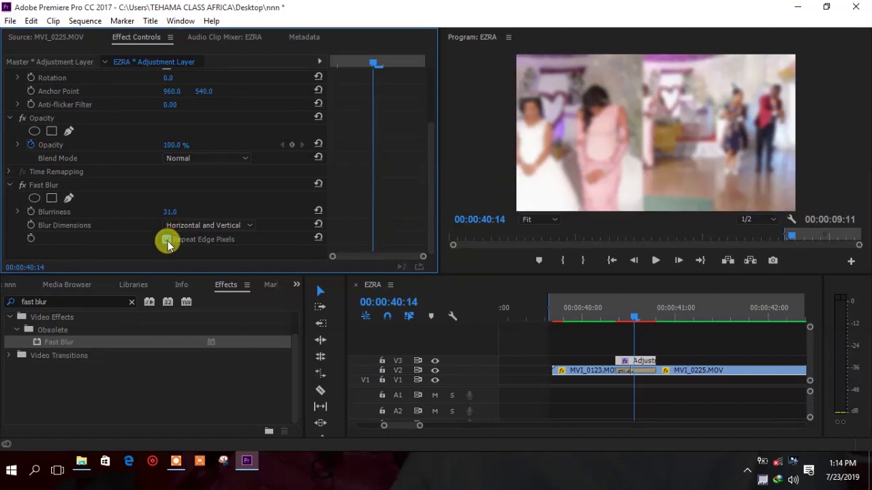
Toggle Repeat Edge Pixels off and back on to compare the edges, and set Fast Blur's Blur Dimensions to Horizontal
{"action": "left_click", "coordinate": [167, 240]}
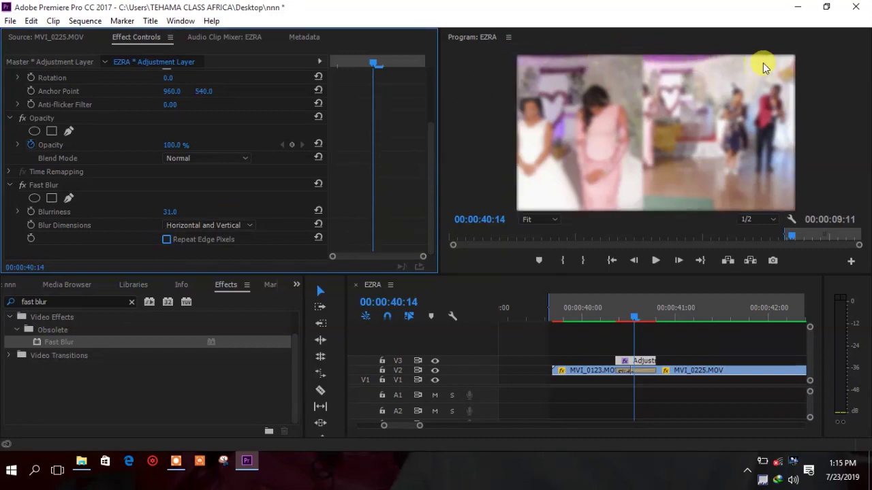
{"action": "left_click", "coordinate": [167, 240]}
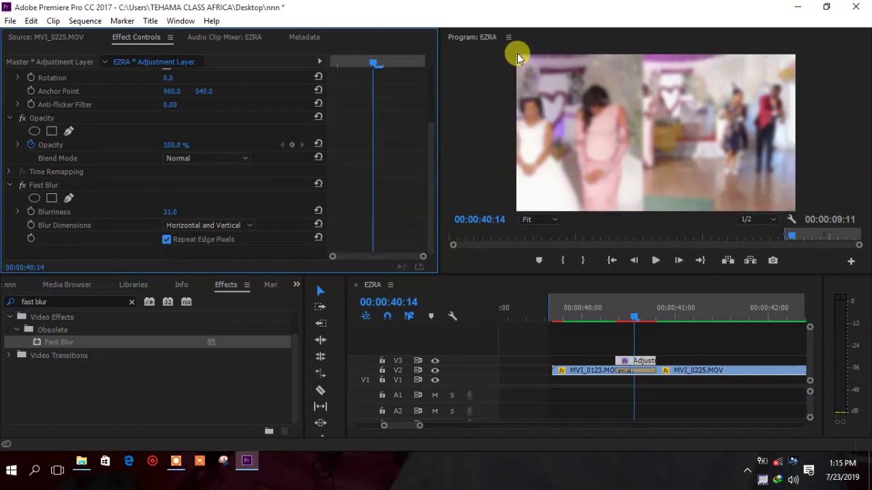
{"action": "left_click", "coordinate": [249, 226]}
{"action": "left_click", "coordinate": [228, 248]}
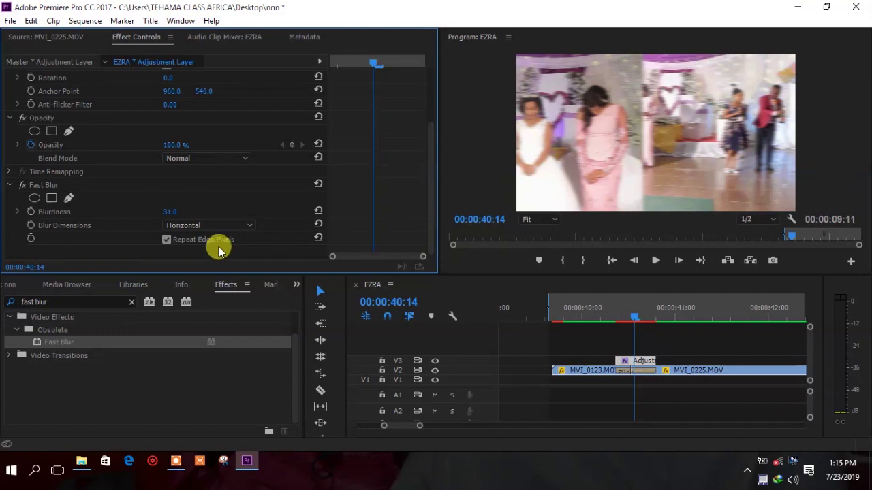
Set the adjustment layer's Fast Blur blurriness to 74.0
{"action": "left_click", "coordinate": [172, 212]}
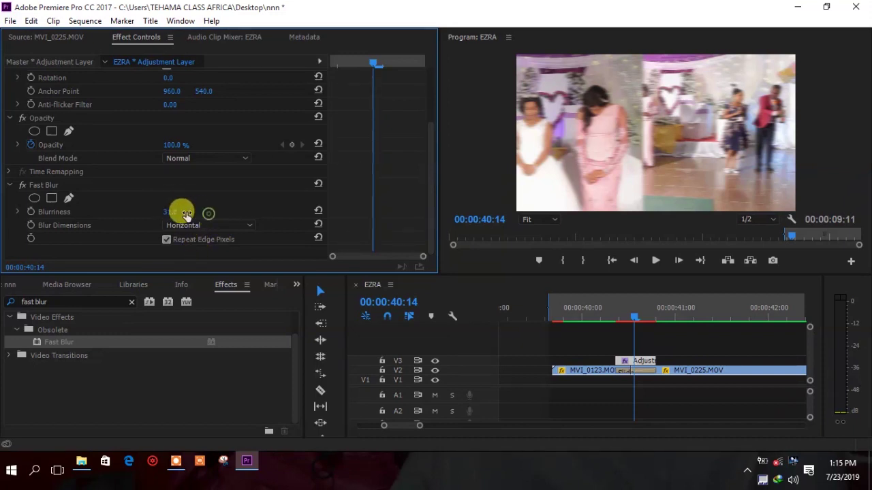
{"action": "type", "text": "53"}
{"action": "key", "text": "Return"}
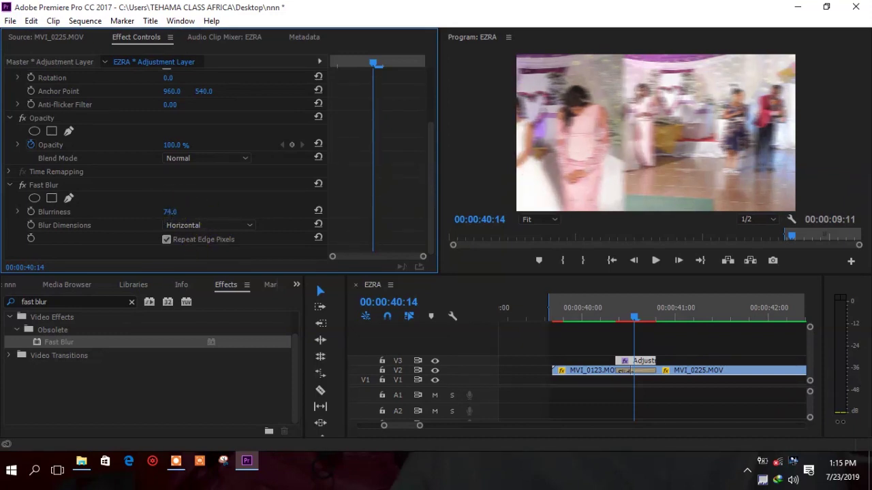
{"action": "left_click", "coordinate": [173, 211]}
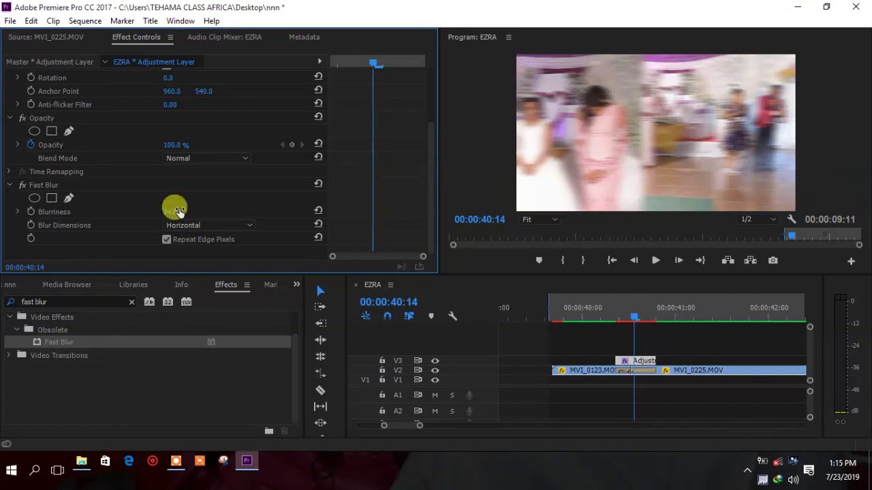
{"action": "key", "text": "Return"}
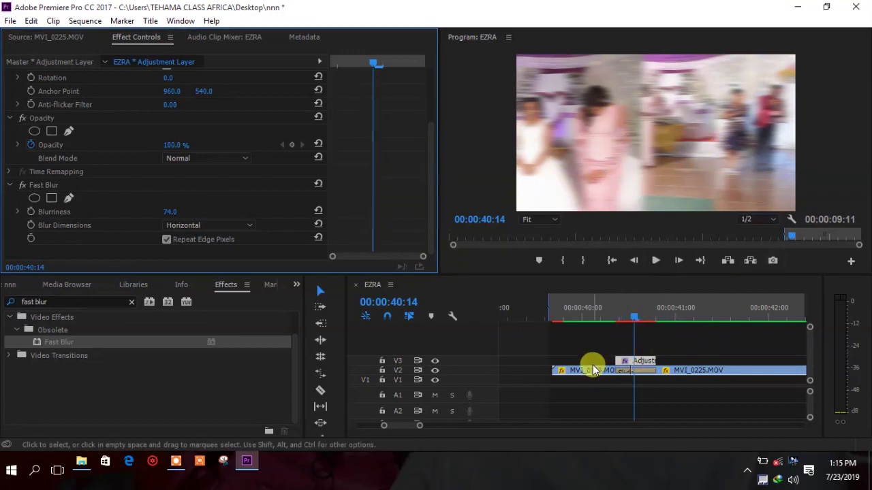
At the adjustment layer's start, 00:00:40:09, set Blurriness to 0.0 and turn on keyframing for it
{"action": "left_click_drag", "start_coordinate": [635, 317], "coordinate": [616, 322]}
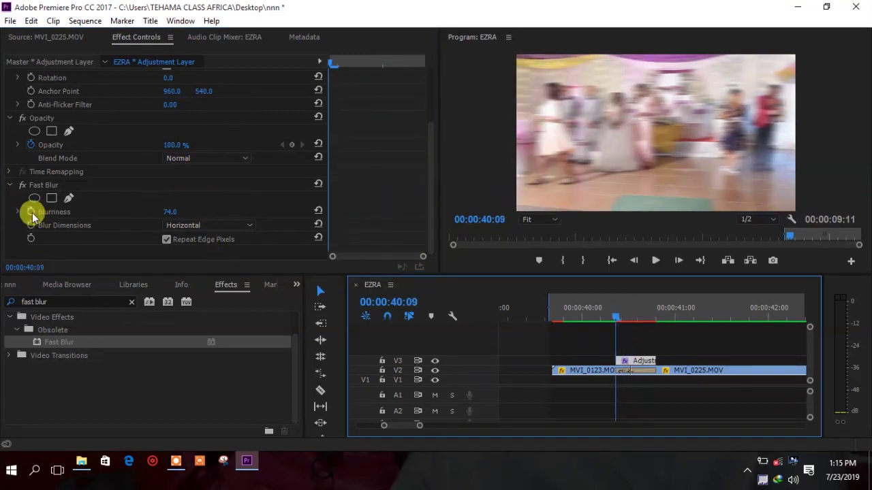
{"action": "left_click", "coordinate": [170, 211]}
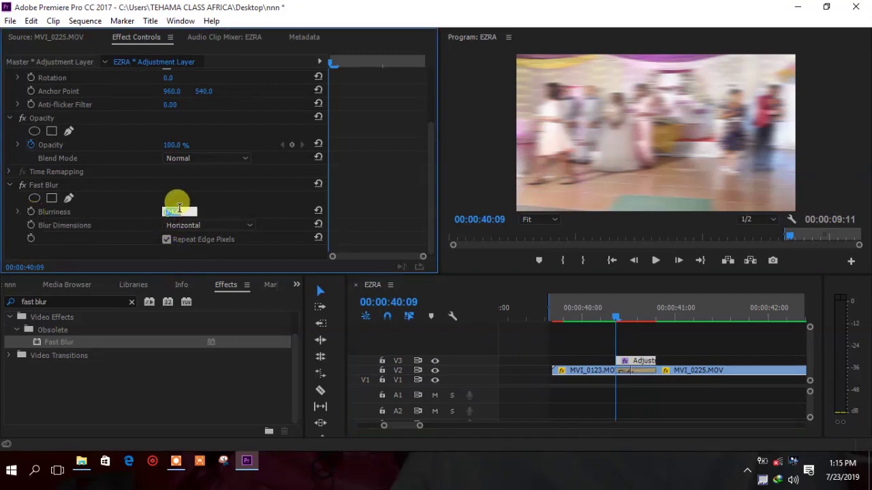
{"action": "type", "text": "00"}
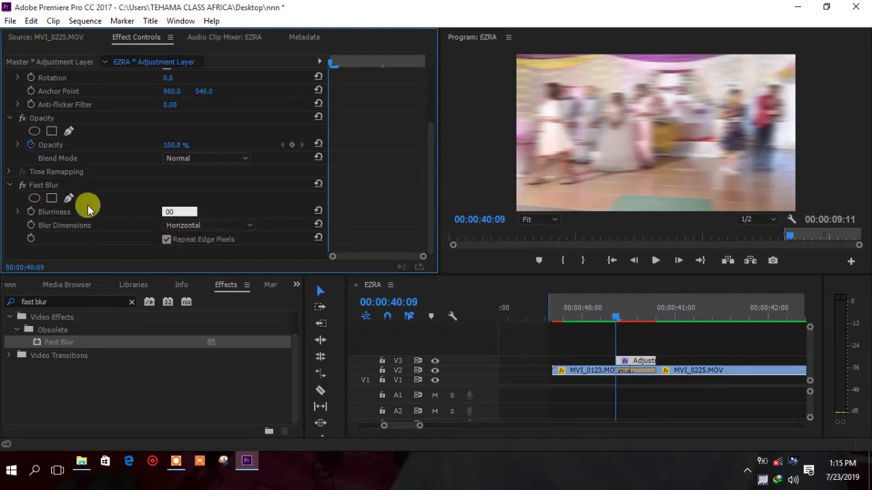
{"action": "key", "text": "Return"}
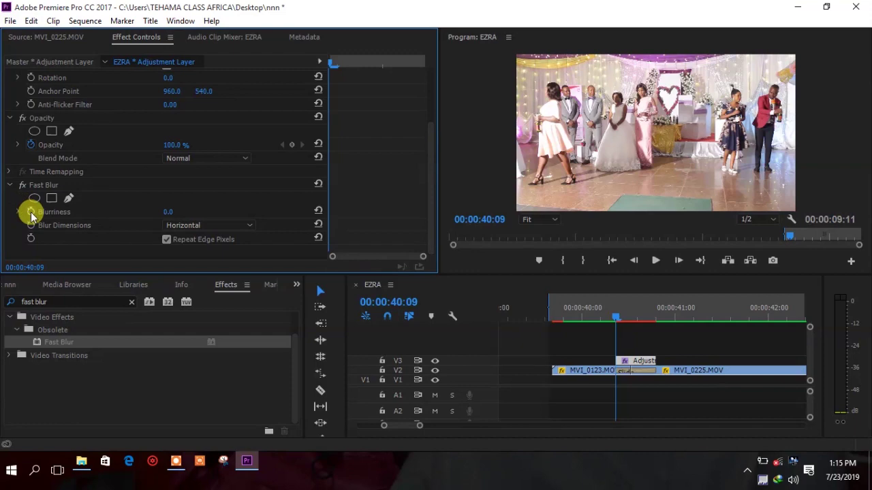
{"action": "left_click", "coordinate": [31, 212]}
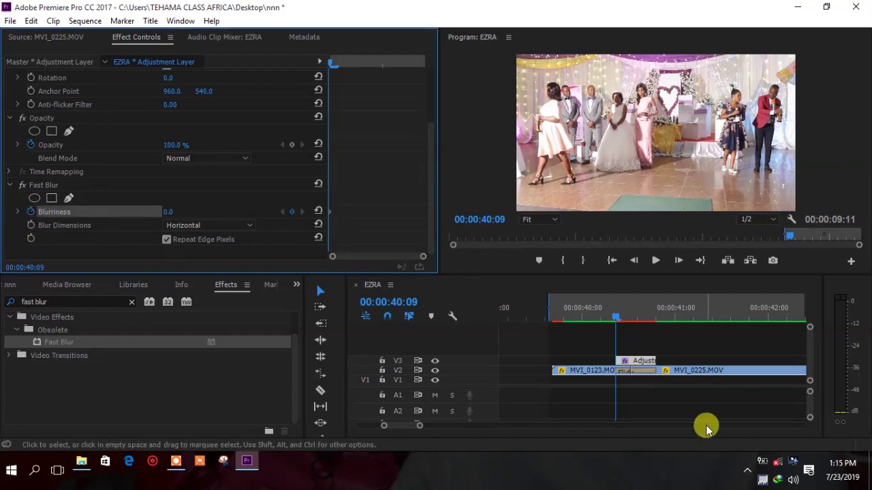
Add a Blurriness keyframe of 74.0 at 00:00:40:13, near the middle of the transition
{"action": "left_click_drag", "start_coordinate": [615, 312], "coordinate": [630, 329]}
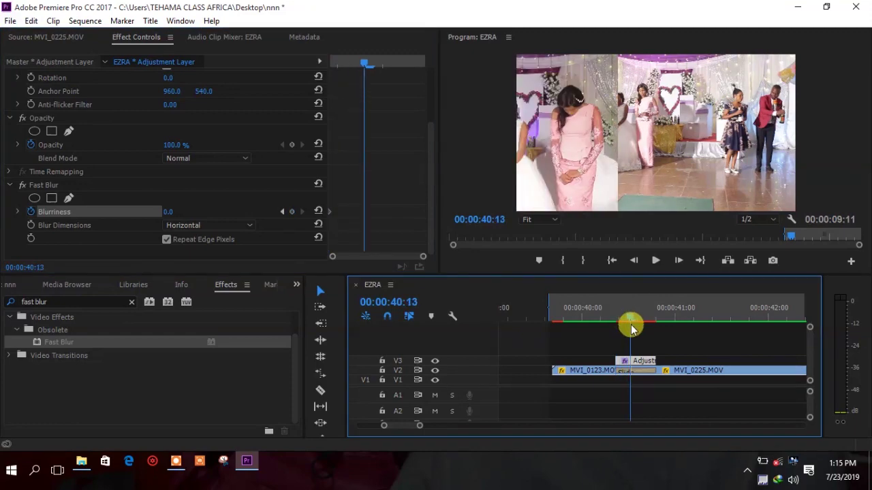
{"action": "left_click", "coordinate": [165, 211]}
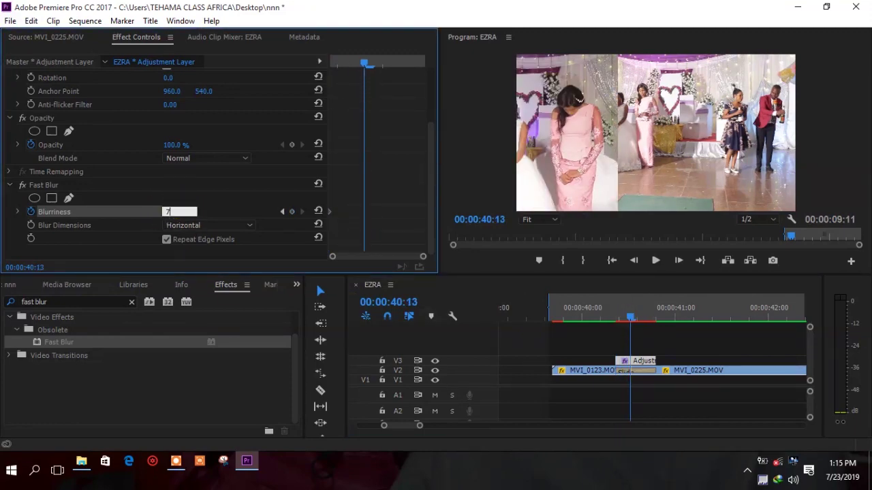
{"action": "key", "text": "Return"}
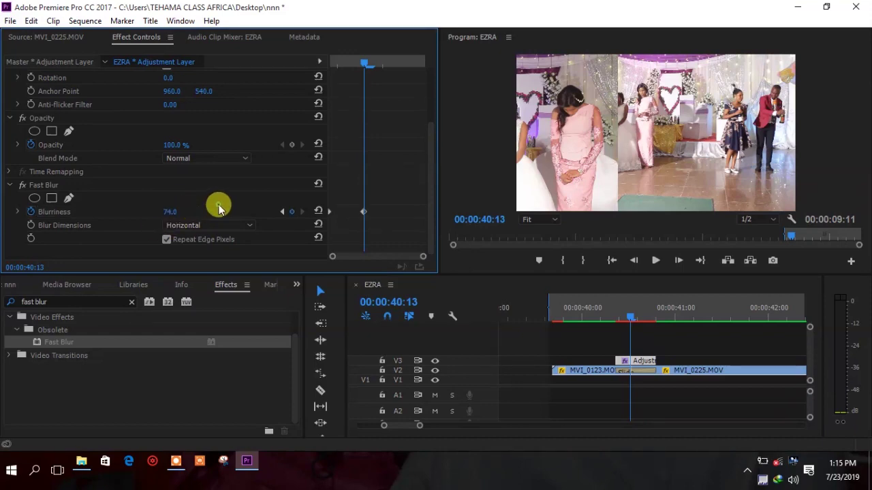
Add a Blurriness keyframe of 0.0 at the adjustment layer's end, 00:00:40:20
{"action": "left_click_drag", "start_coordinate": [629, 312], "coordinate": [656, 328]}
{"action": "left_click_drag", "start_coordinate": [418, 430], "coordinate": [392, 424]}
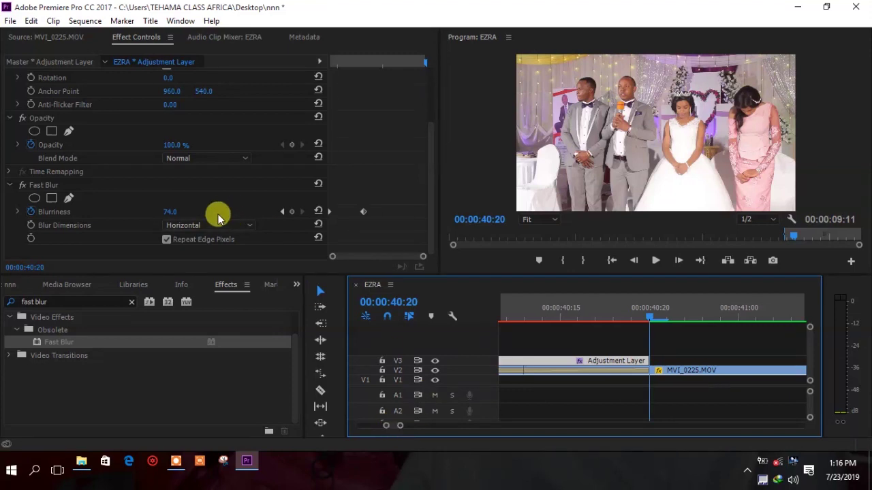
{"action": "left_click", "coordinate": [165, 213]}
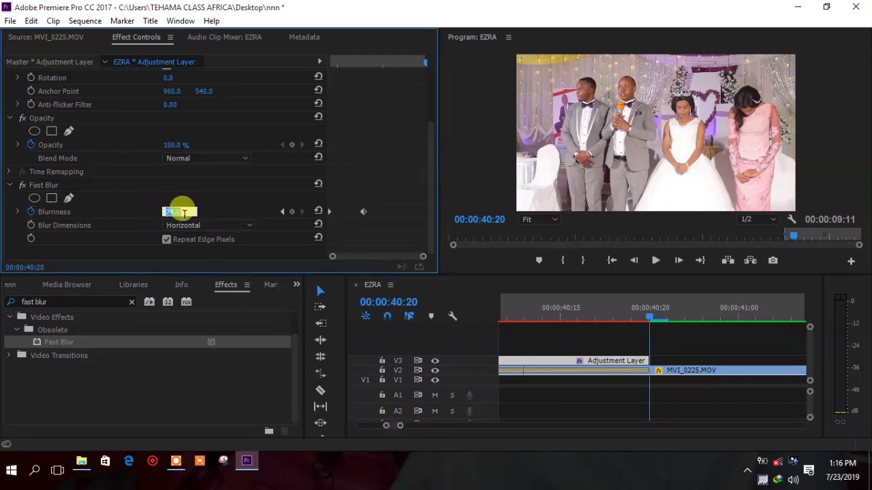
{"action": "type", "text": "00"}
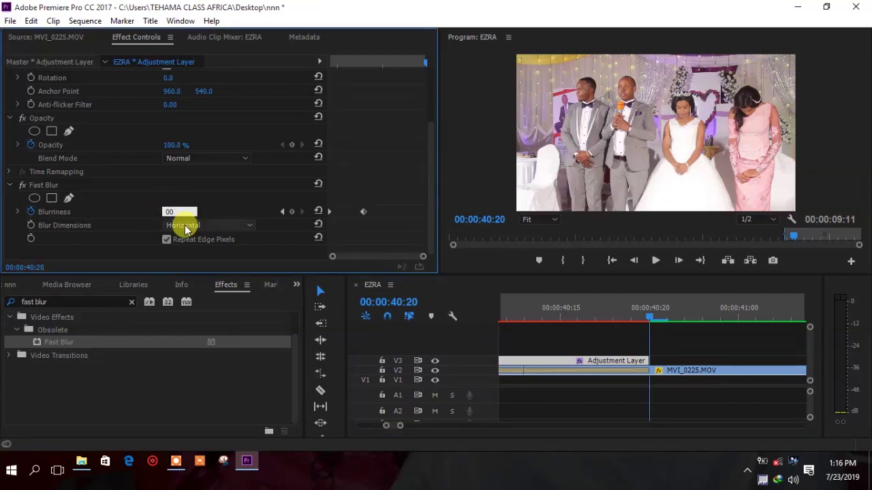
{"action": "key", "text": "Return"}
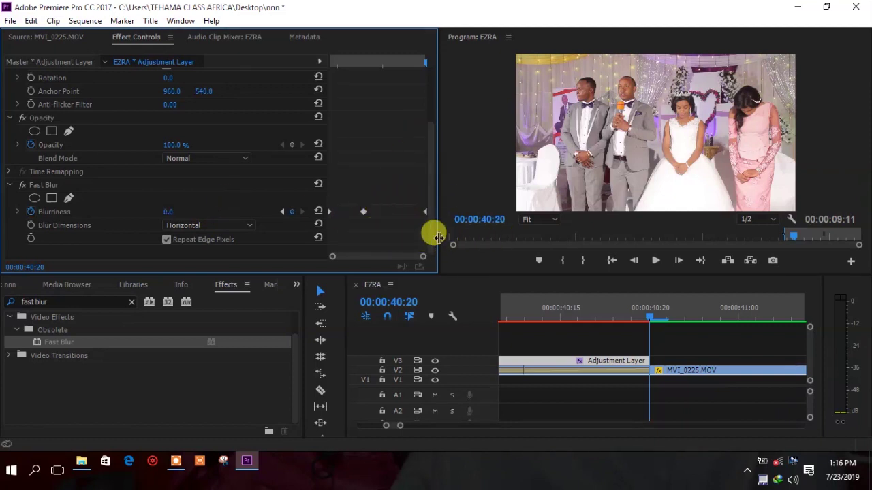
Smooth the Blurriness keyframes with Bezier interpolation on the middle one and Ease In on the last and first ones
{"action": "left_click_drag", "start_coordinate": [434, 230], "coordinate": [497, 236]}
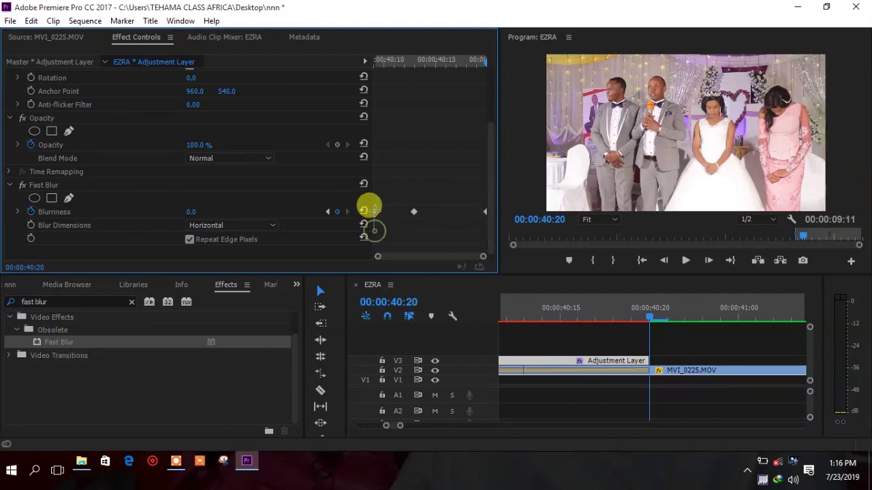
{"action": "left_click_drag", "start_coordinate": [374, 209], "coordinate": [490, 202]}
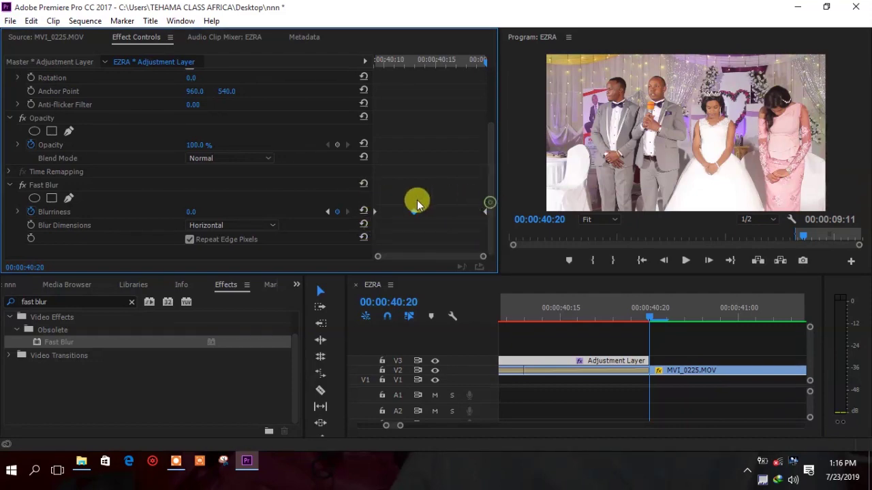
{"action": "left_click", "coordinate": [472, 210]}
{"action": "left_click_drag", "start_coordinate": [393, 208], "coordinate": [489, 218]}
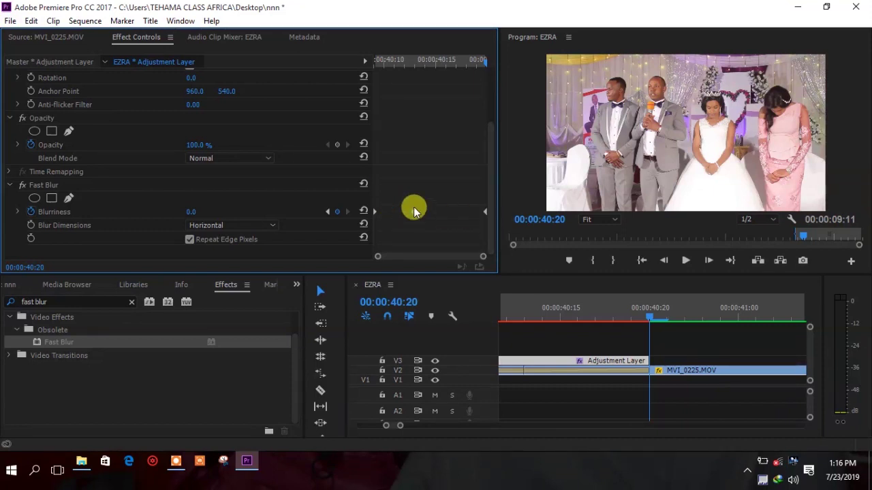
{"action": "right_click", "coordinate": [412, 211]}
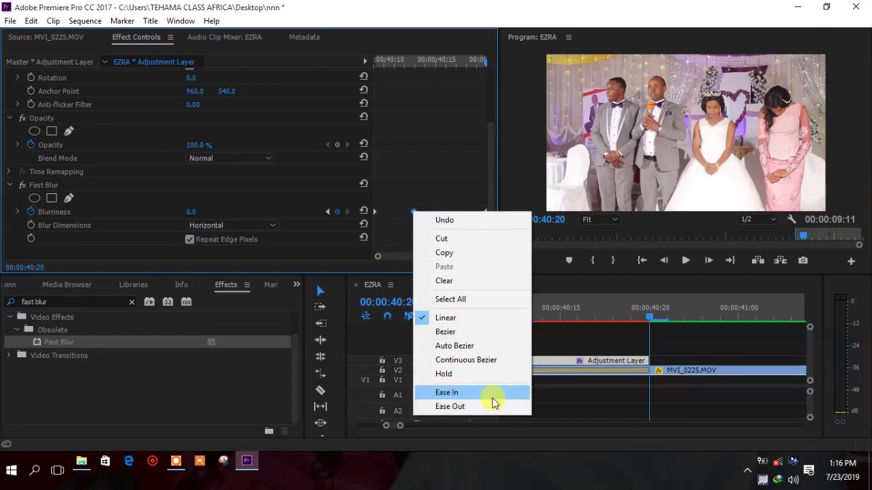
{"action": "left_click", "coordinate": [477, 333]}
{"action": "right_click", "coordinate": [487, 215]}
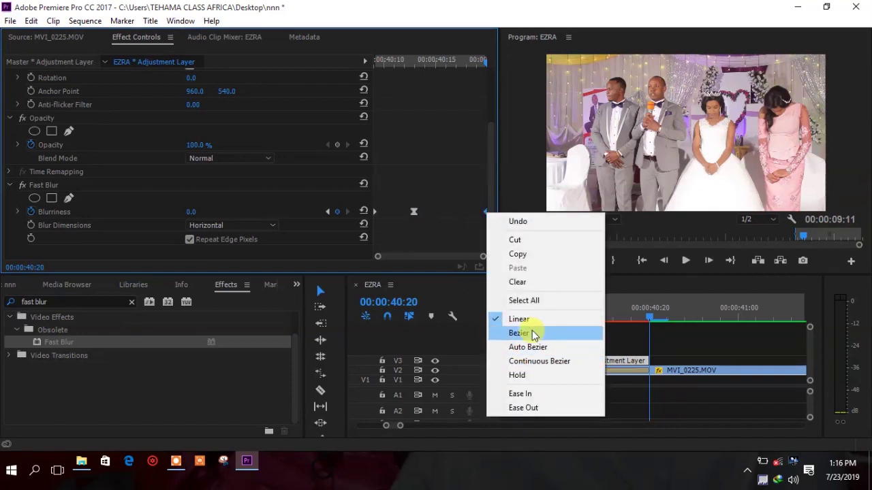
{"action": "left_click", "coordinate": [534, 397]}
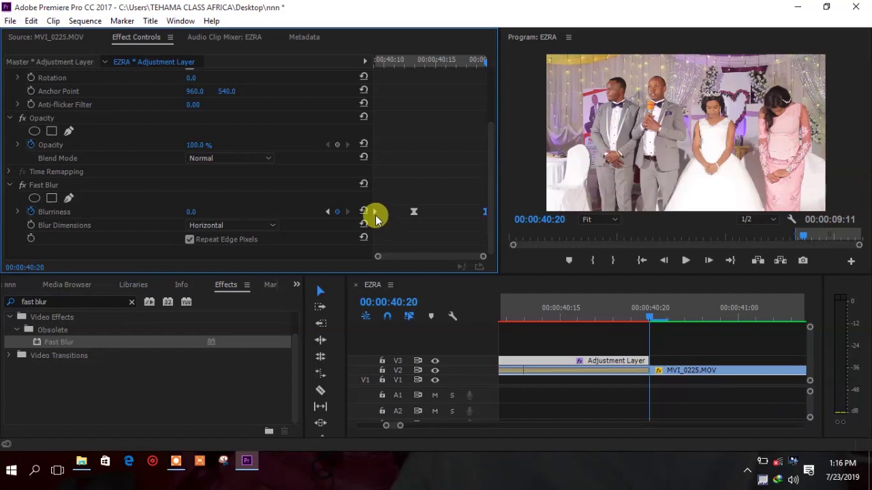
{"action": "right_click", "coordinate": [375, 214]}
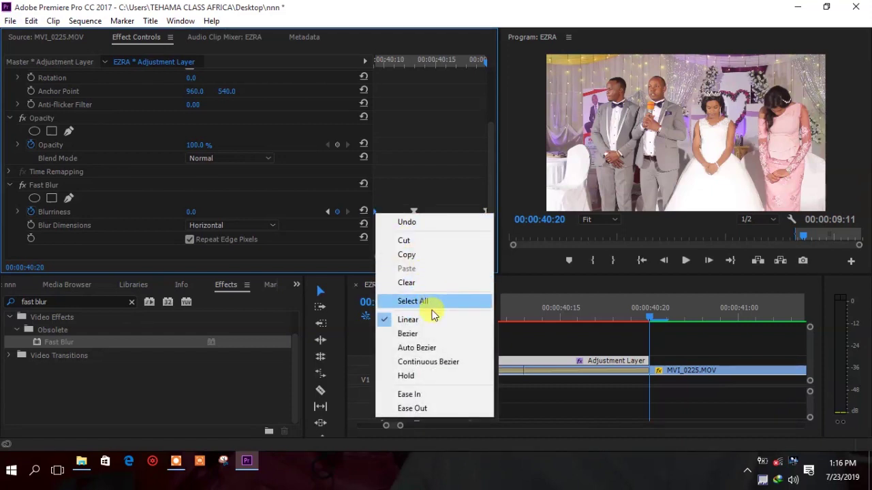
{"action": "left_click", "coordinate": [434, 392]}
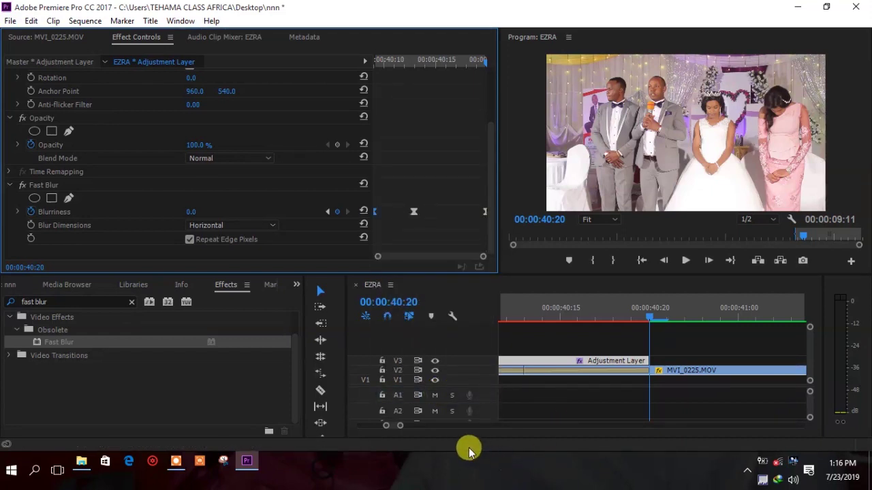
Set the sequence's Out point at 00:00:40:21, just past the transition, and render the effects from In to Out
{"action": "left_click", "coordinate": [400, 427]}
{"action": "left_click_drag", "start_coordinate": [400, 426], "coordinate": [425, 429]}
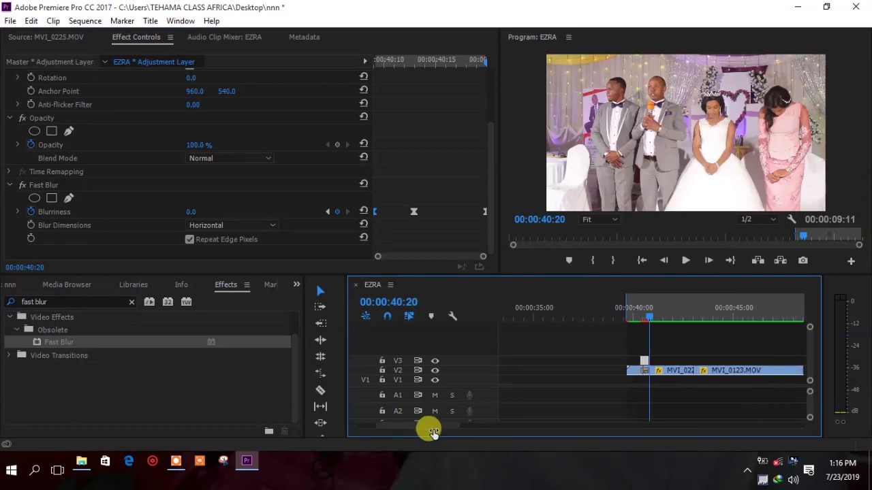
{"action": "left_click", "coordinate": [644, 317]}
{"action": "left_click_drag", "start_coordinate": [644, 317], "coordinate": [652, 319]}
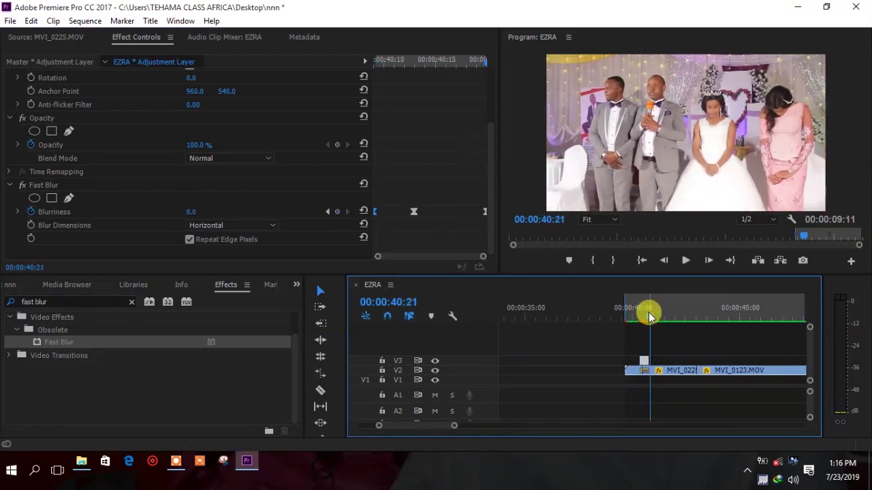
{"action": "right_click", "coordinate": [650, 315]}
{"action": "left_click", "coordinate": [719, 33]}
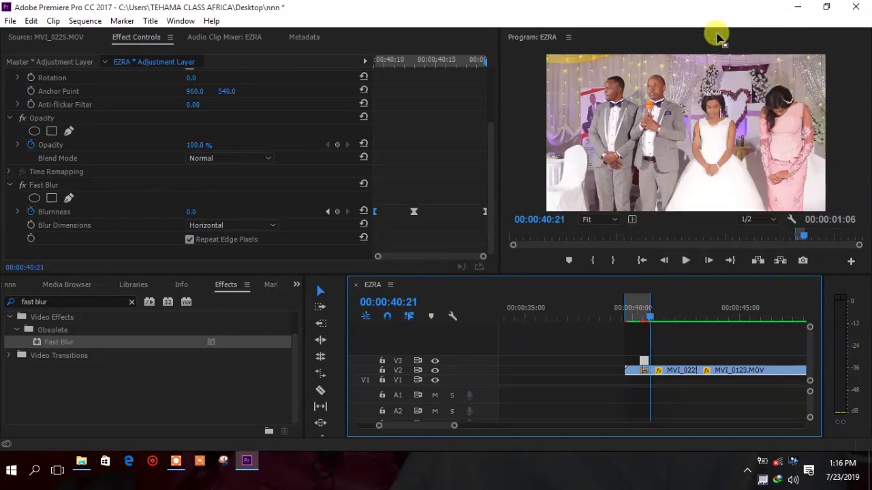
{"action": "left_click", "coordinate": [84, 21]}
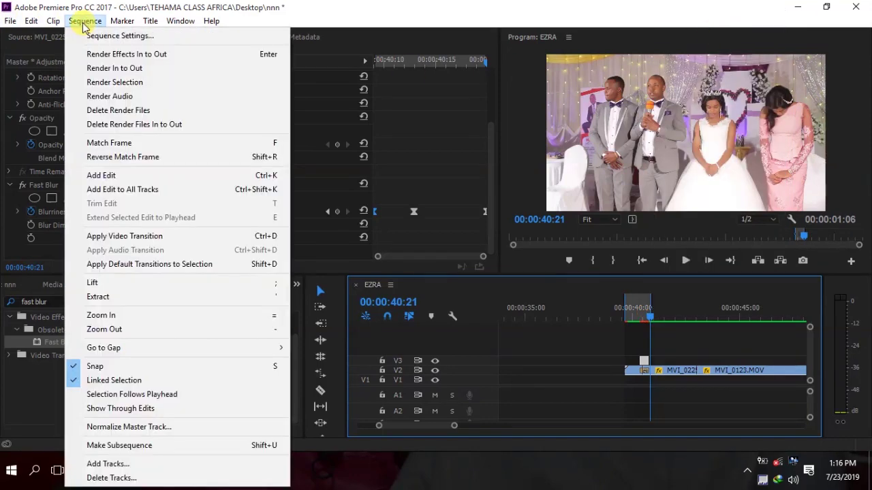
{"action": "left_click", "coordinate": [110, 56]}
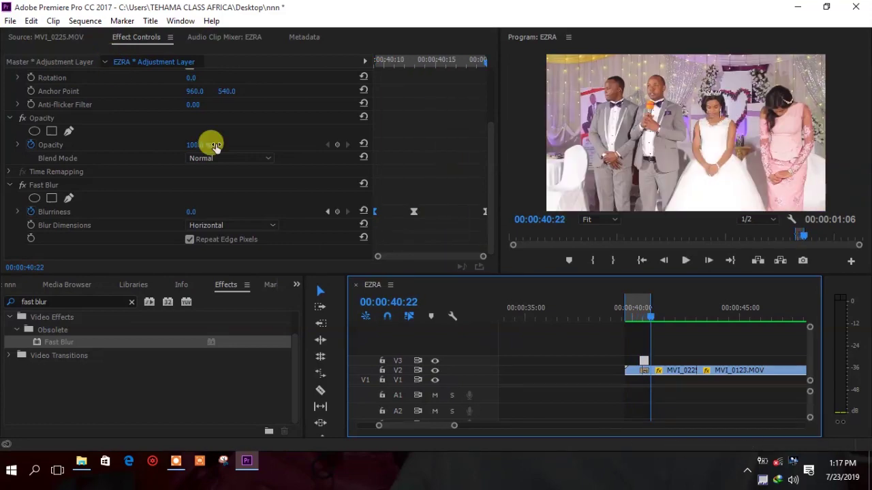
Extend the sequence's In/Out range to a duration of 00:00:05:16 and scrub through the rendered blur transition
{"action": "left_click_drag", "start_coordinate": [651, 298], "coordinate": [745, 300]}
{"action": "left_click", "coordinate": [637, 318]}
{"action": "left_click_drag", "start_coordinate": [638, 318], "coordinate": [651, 327]}
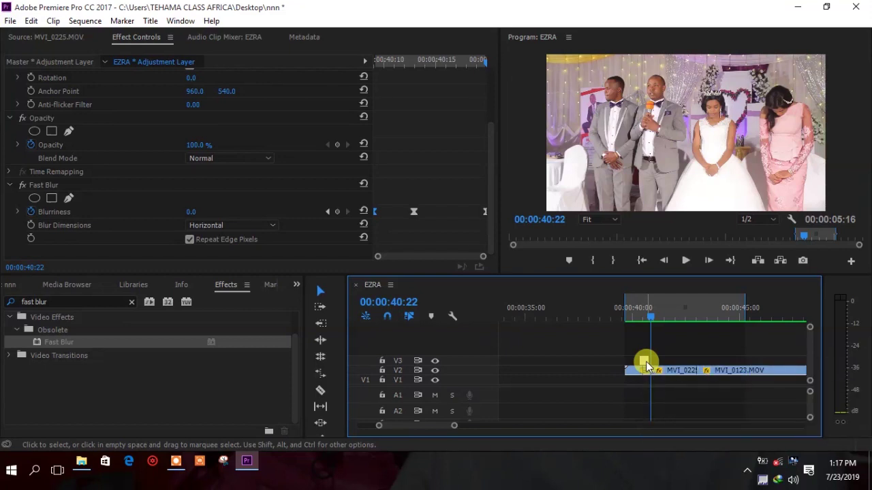
Copy the adjustment layer on V3 over the cut between MVI_0225.MOV and MVI_0123.MOV, and return the playhead to 00:00:40:08
{"action": "key", "text": "alt"}
{"action": "left_click_drag", "start_coordinate": [646, 367], "coordinate": [699, 363]}
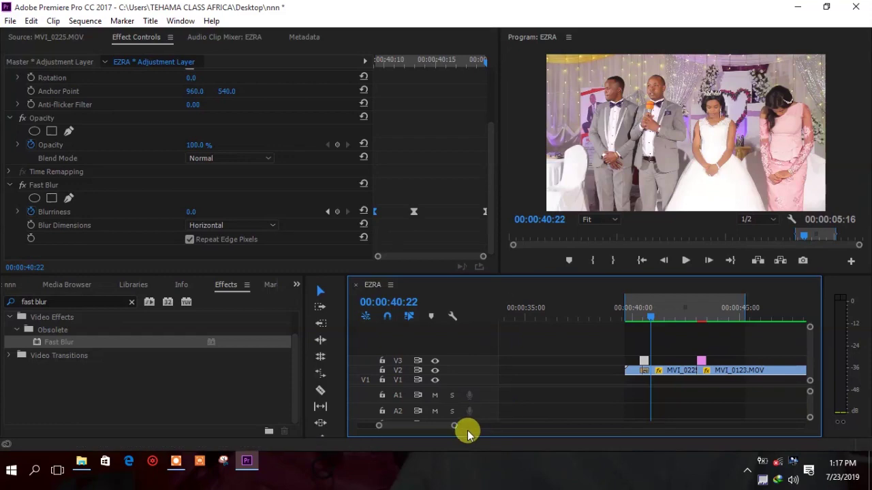
{"action": "left_click_drag", "start_coordinate": [455, 427], "coordinate": [434, 428]}
{"action": "left_click_drag", "start_coordinate": [764, 359], "coordinate": [752, 361]}
{"action": "left_click_drag", "start_coordinate": [650, 315], "coordinate": [625, 320]}
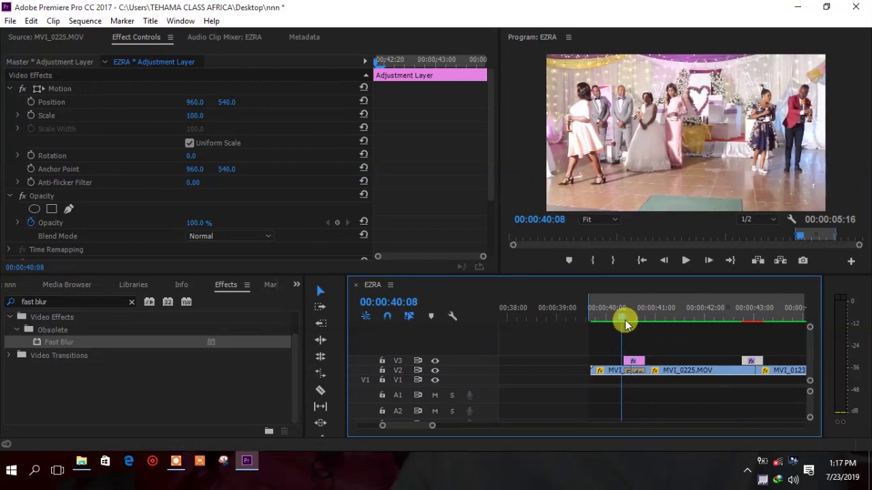
Play back and scrub through the blurred slide transition at the first cut, around 00:00:40:08 to 00:00:40:12
{"action": "left_click", "coordinate": [685, 260]}
{"action": "left_click_drag", "start_coordinate": [668, 314], "coordinate": [623, 318]}
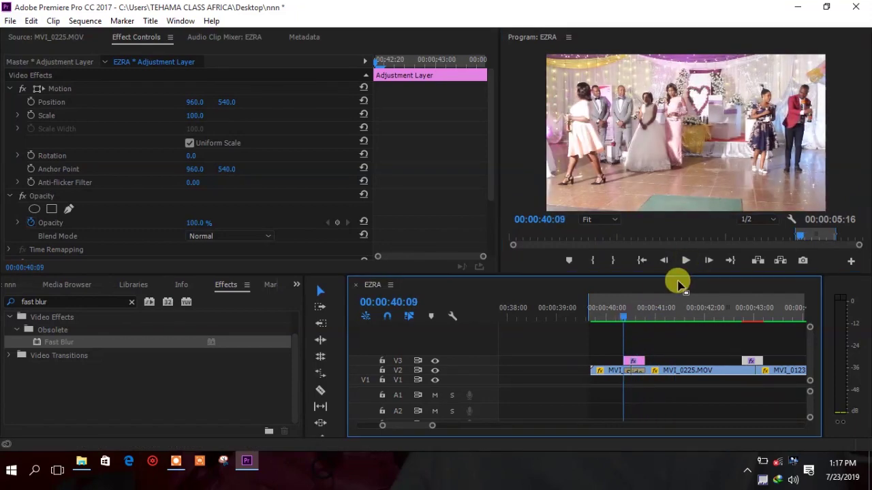
{"action": "left_click", "coordinate": [685, 261]}
{"action": "left_click", "coordinate": [636, 318]}
{"action": "left_click_drag", "start_coordinate": [636, 317], "coordinate": [629, 319]}
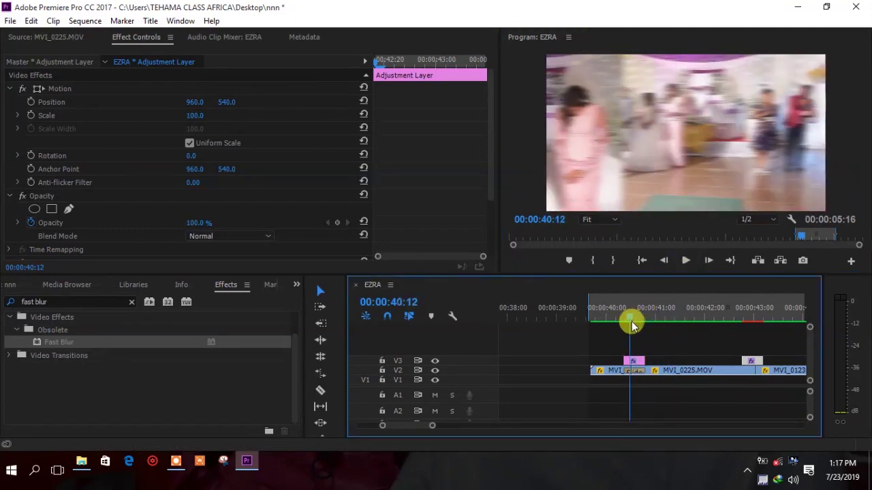
Set the Slide transition's duration to 00:00:00:07 and trim the end of the adjustment layer above it to match
{"action": "double_click", "coordinate": [639, 373]}
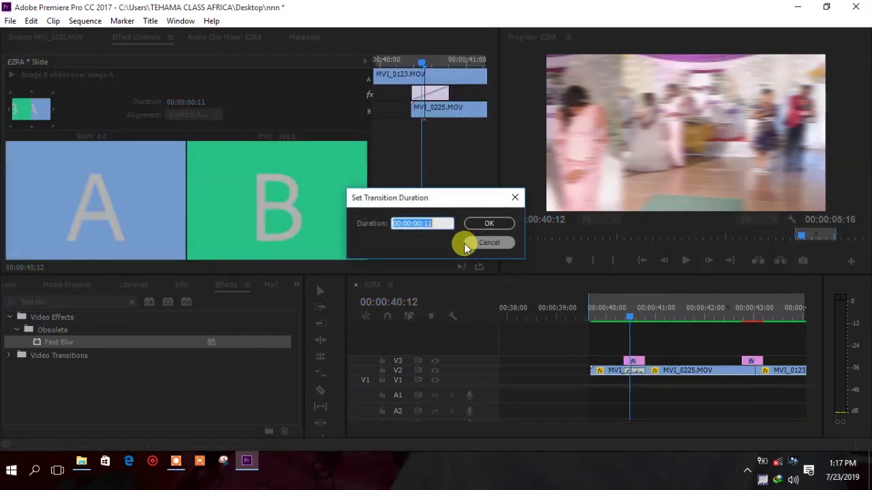
{"action": "mouse_move", "coordinate": [417, 230]}
{"action": "left_mouse_down"}
{"action": "mouse_move", "coordinate": [427, 229]}
{"action": "mouse_move", "coordinate": [423, 236]}
{"action": "left_mouse_up"}
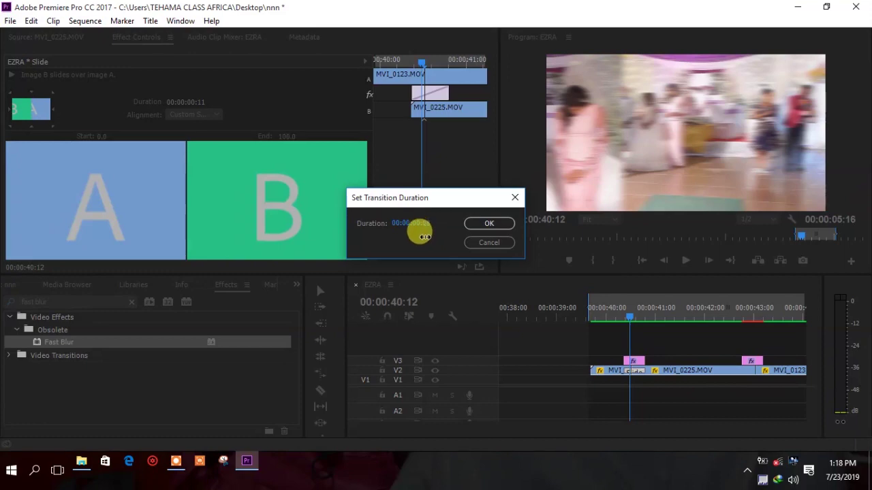
{"action": "left_click", "coordinate": [489, 223]}
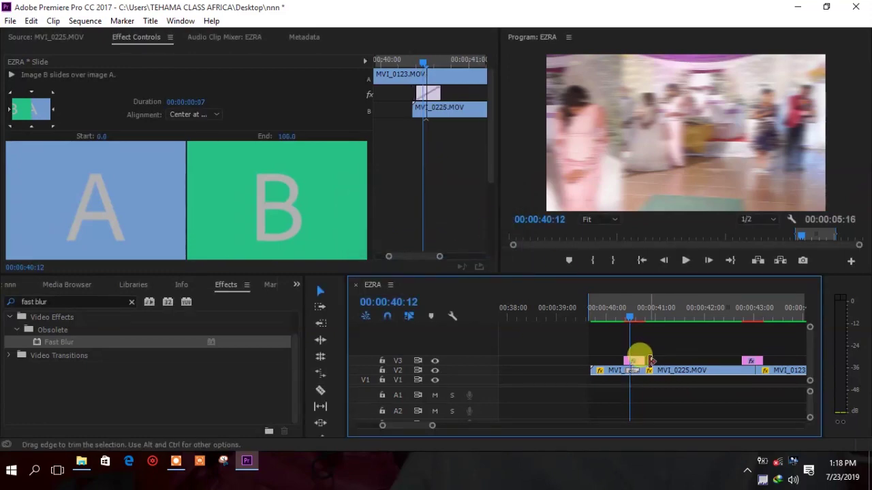
{"action": "left_click", "coordinate": [625, 315]}
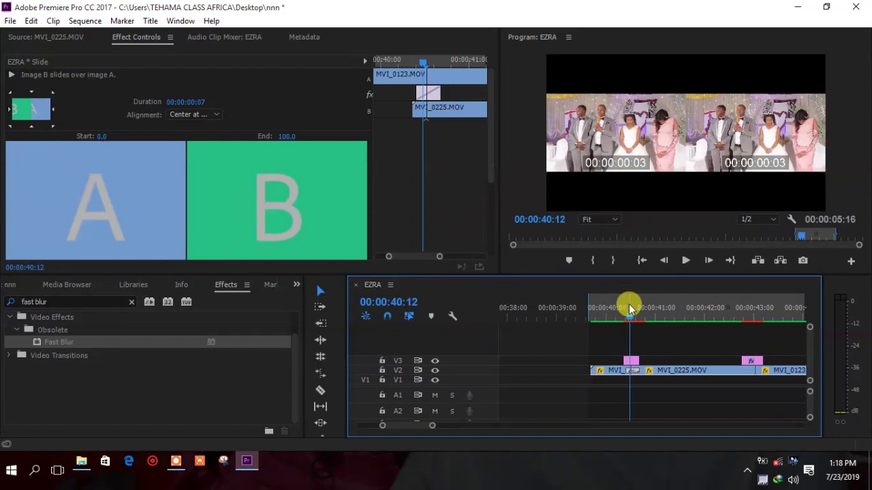
Play back the shortened slide transition from 00:00:40:09, and play the second cut from about 00:00:42:12
{"action": "left_click", "coordinate": [686, 261]}
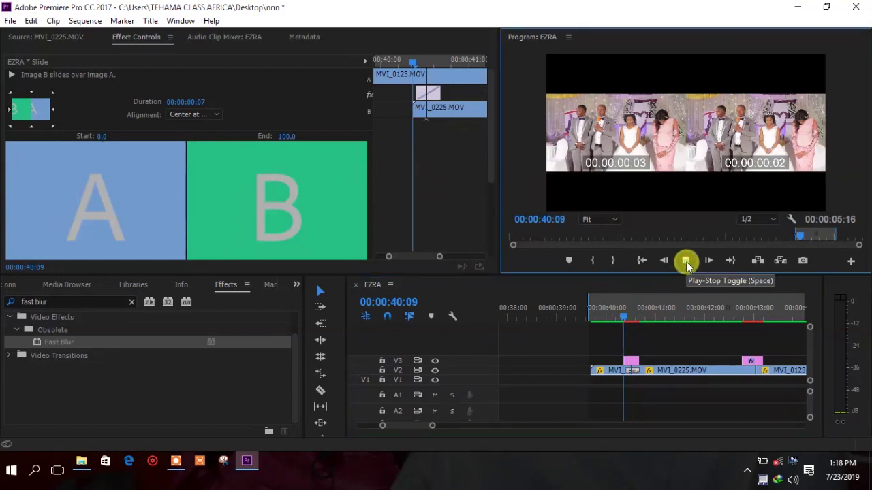
{"action": "left_click", "coordinate": [686, 261]}
{"action": "left_click_drag", "start_coordinate": [664, 314], "coordinate": [720, 316]}
{"action": "left_click", "coordinate": [685, 261]}
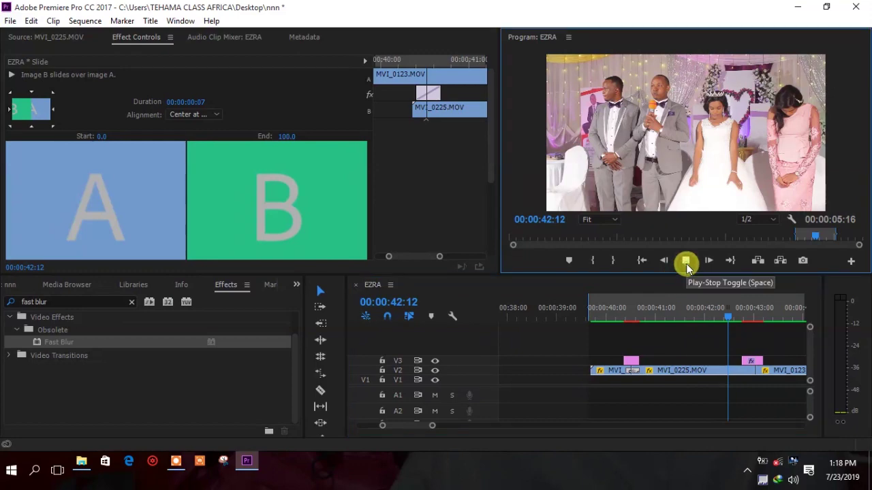
{"action": "left_click", "coordinate": [686, 261]}
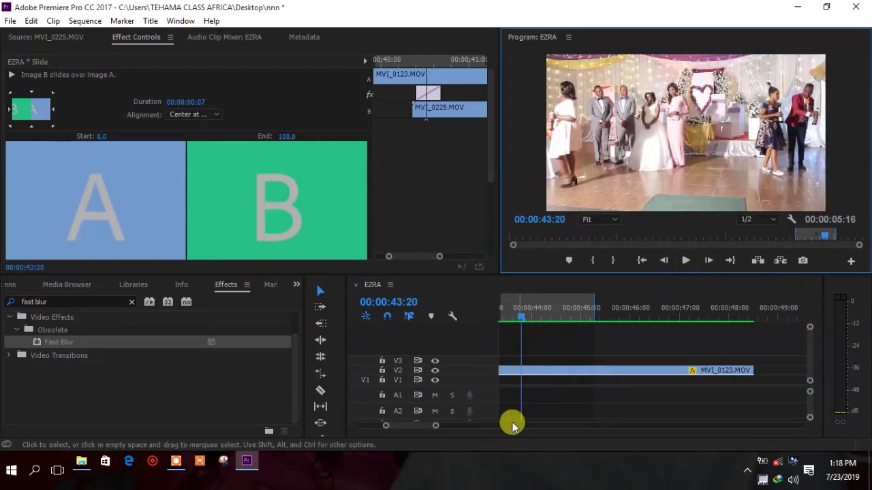
Place the playhead at 00:00:43:12, just past the cut between MVI_0225.MOV and MVI_0123.MOV
{"action": "left_click", "coordinate": [437, 427]}
{"action": "mouse_move", "coordinate": [437, 427]}
{"action": "left_mouse_down"}
{"action": "mouse_move", "coordinate": [452, 419]}
{"action": "mouse_move", "coordinate": [443, 426]}
{"action": "left_mouse_up"}
{"action": "left_click_drag", "start_coordinate": [583, 311], "coordinate": [638, 348]}
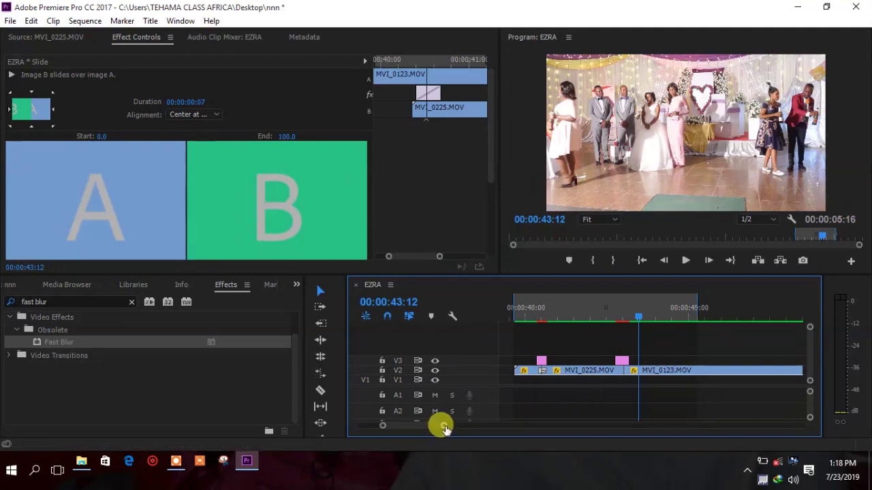
{"action": "left_click_drag", "start_coordinate": [443, 427], "coordinate": [452, 427]}
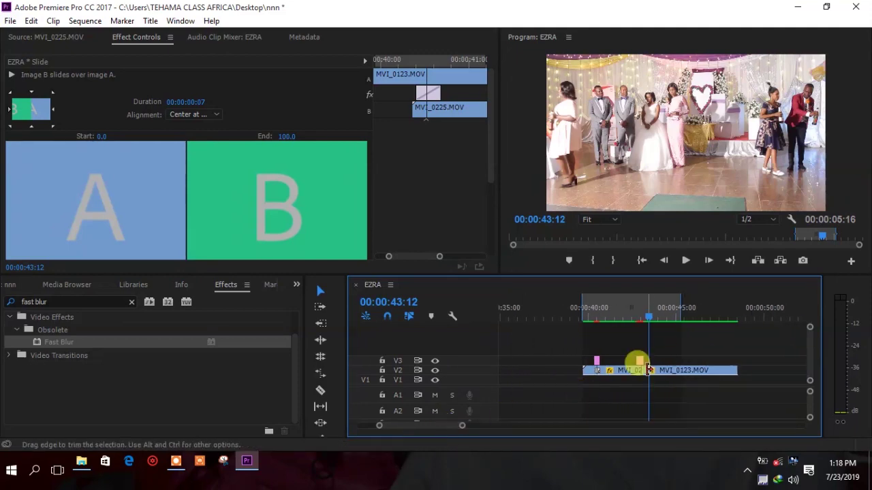